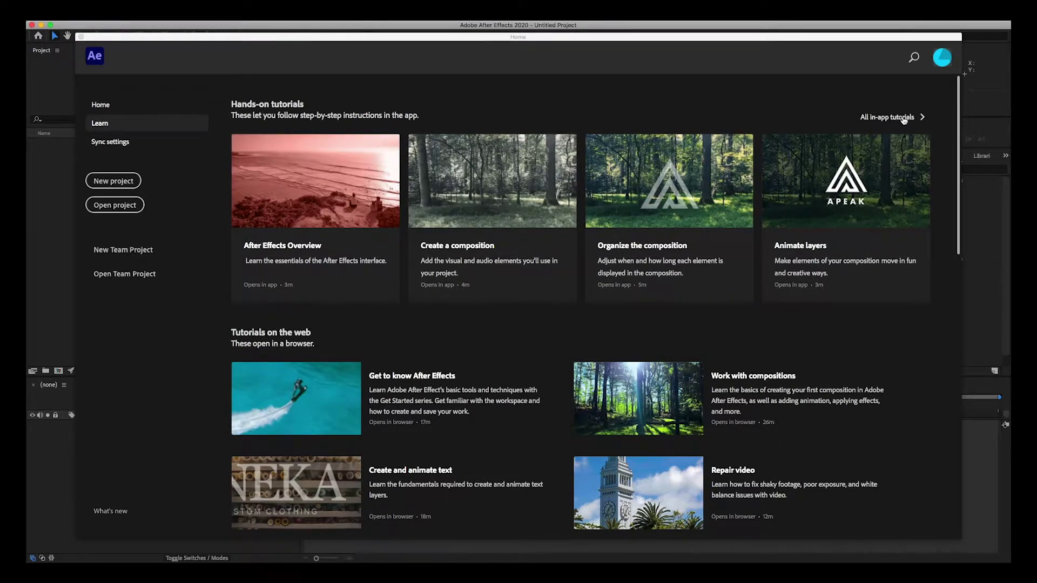
Step: Start a new empty project from the Home screen
scroll(634, 374, "down", 2)
scroll(635, 374, "down", 15)
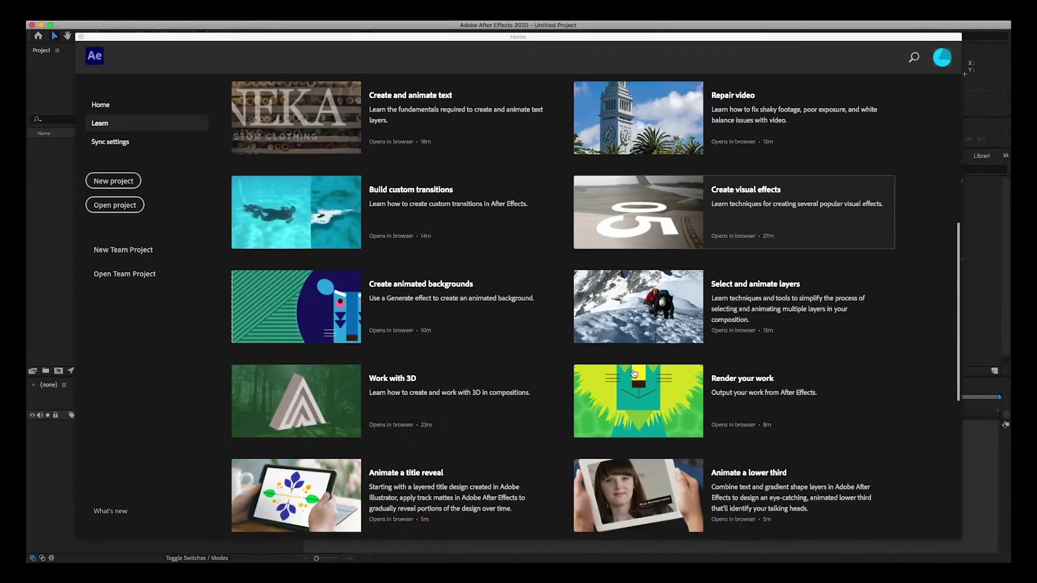
scroll(634, 374, "up", 17)
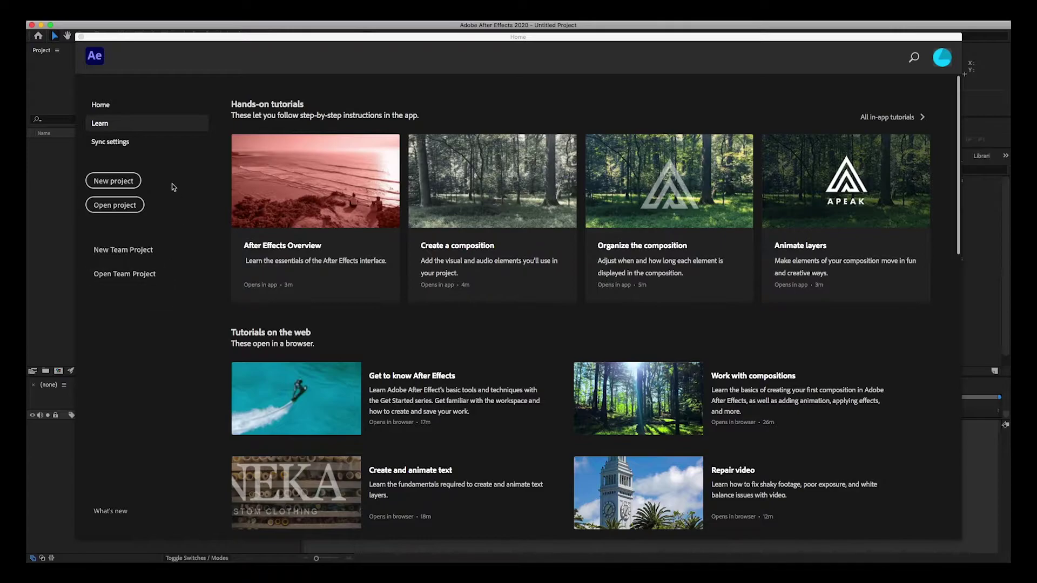
left_click(99, 182)
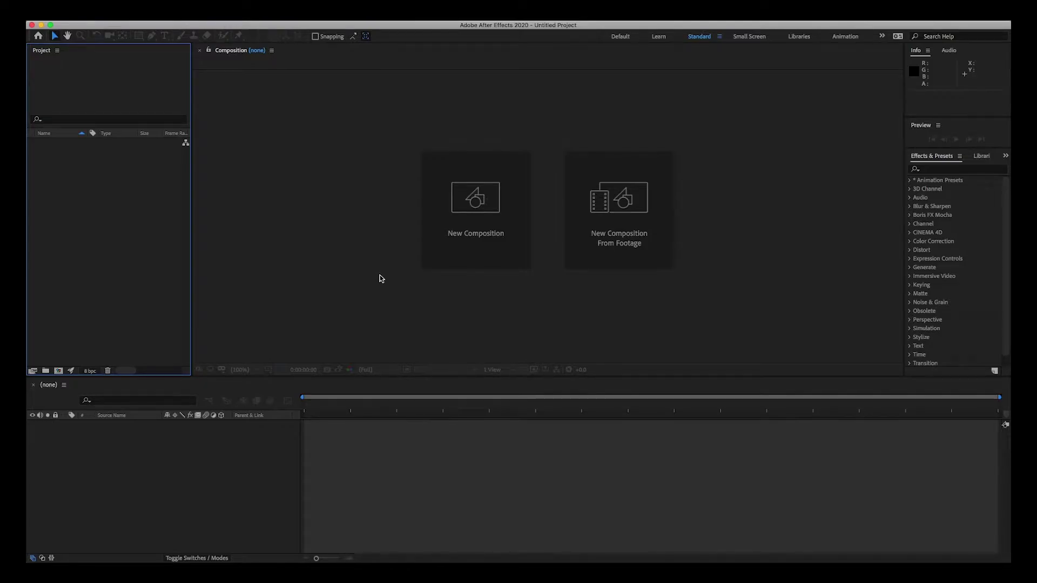
Step: Focus the Composition, Timeline and Project panels in turn to see each one
left_click(353, 276)
left_click(190, 509)
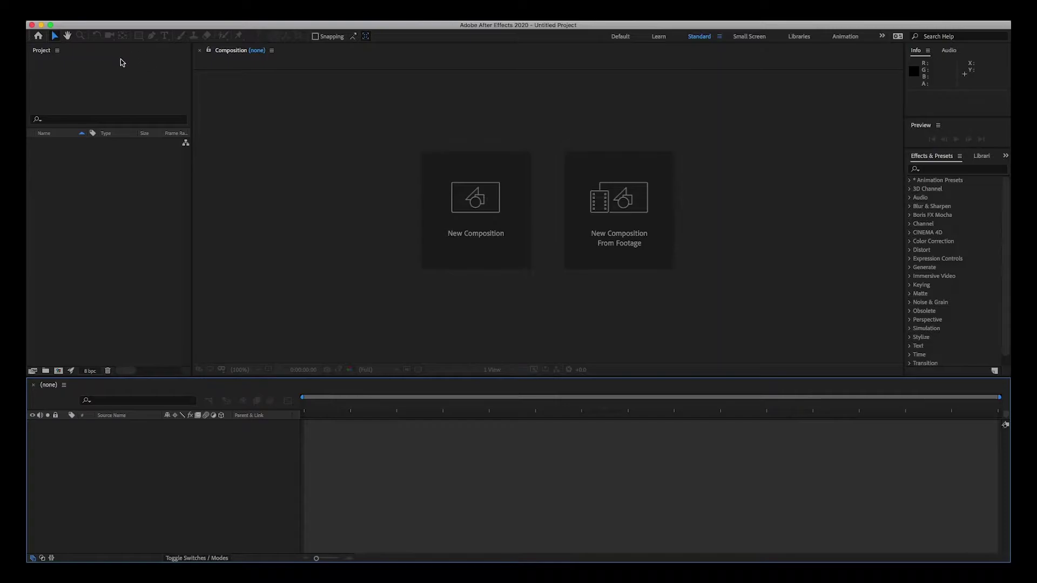
left_click(90, 69)
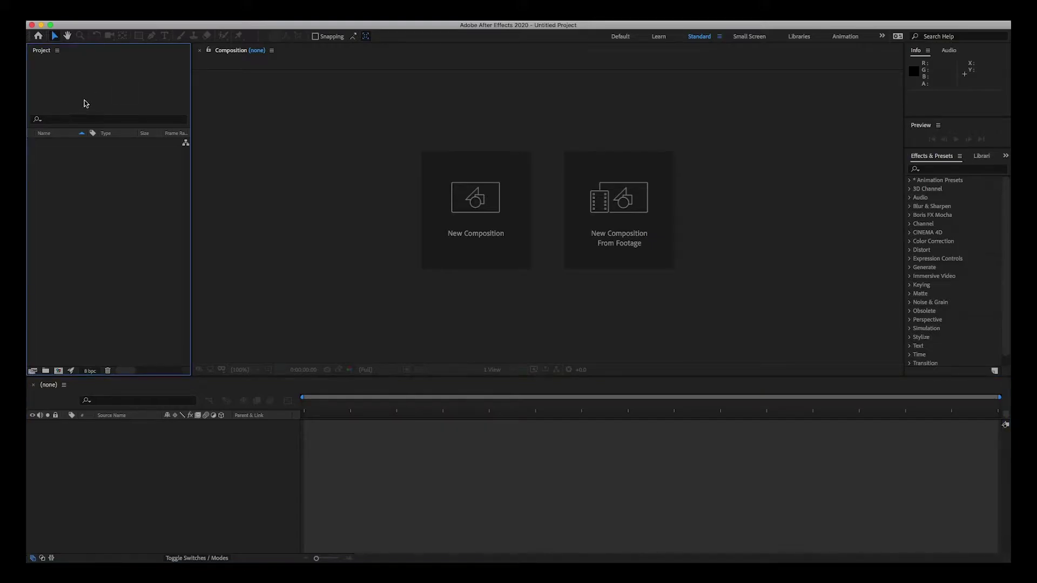
left_click(229, 118)
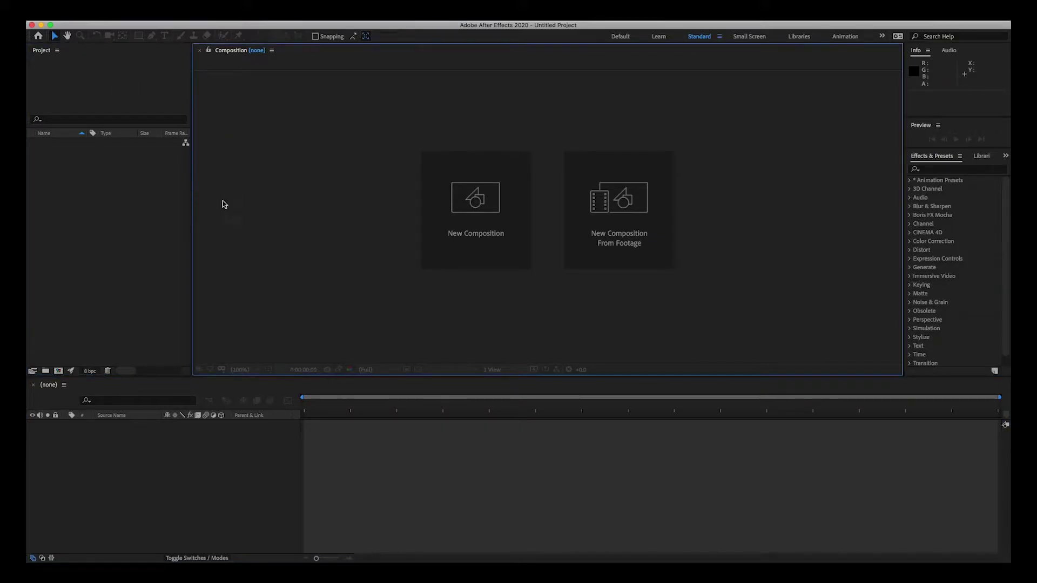
left_click(210, 427)
left_click(237, 302)
left_click(150, 258)
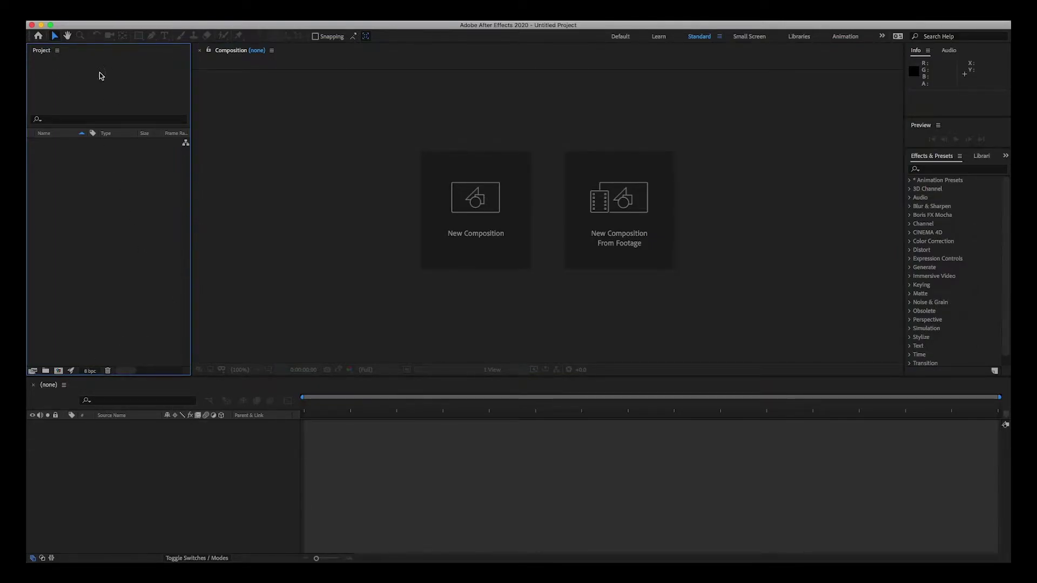
left_click(269, 126)
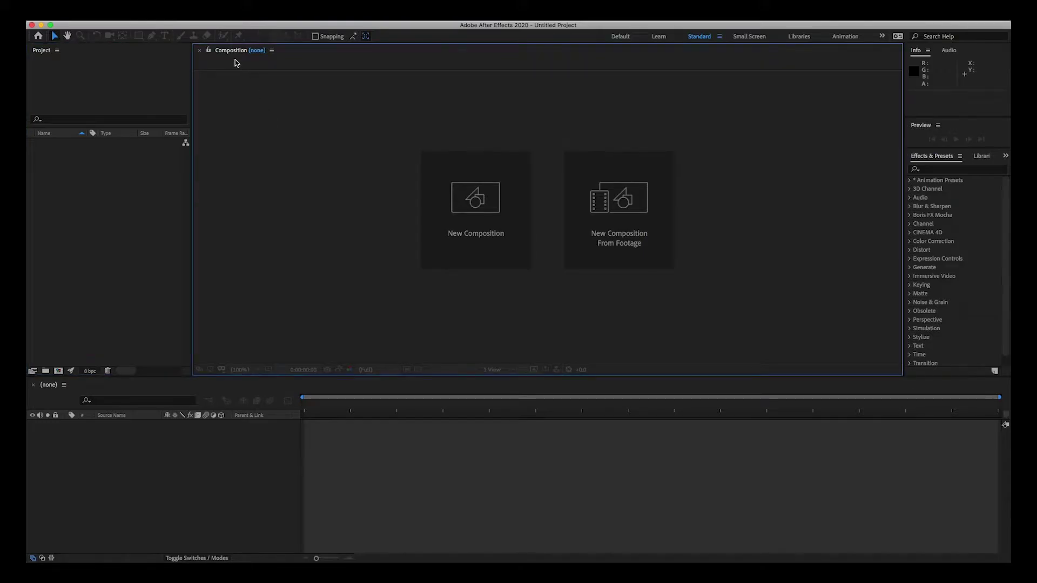
left_click(158, 462)
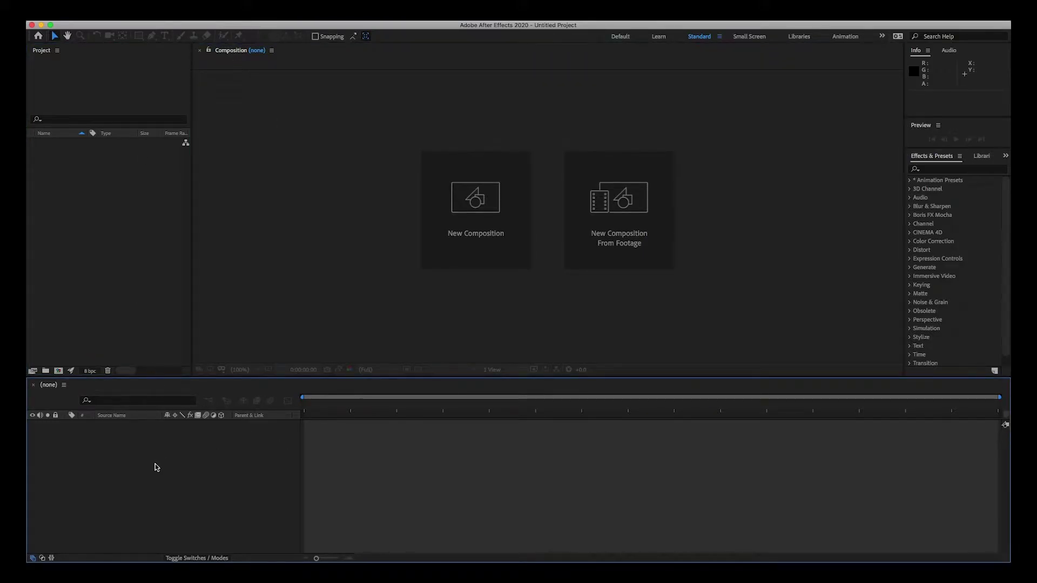
Step: Look through the Layer and Composition menus without choosing a command
left_click(212, 13)
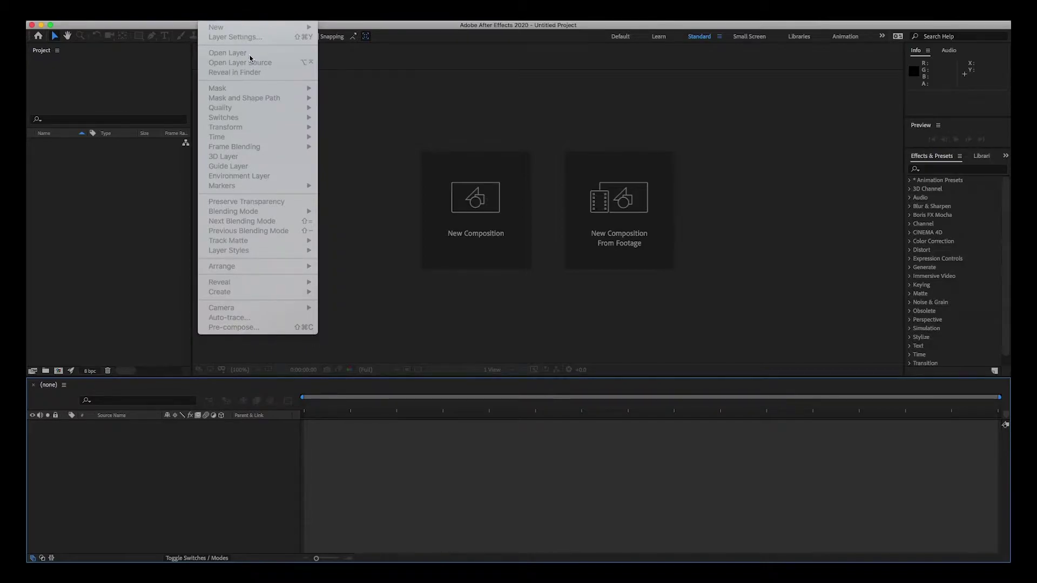
mouse_move(165, 13)
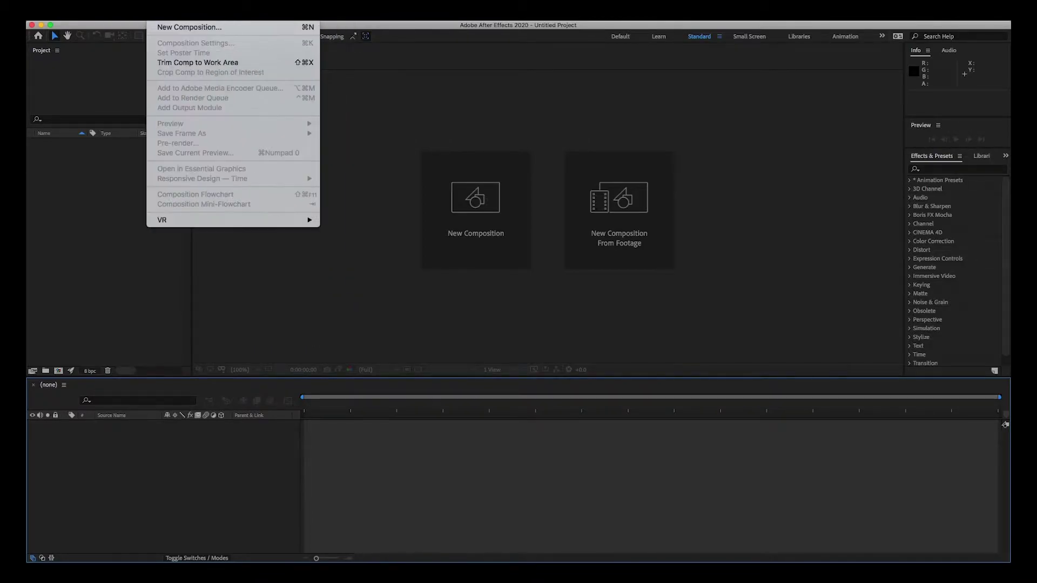
key("Escape")
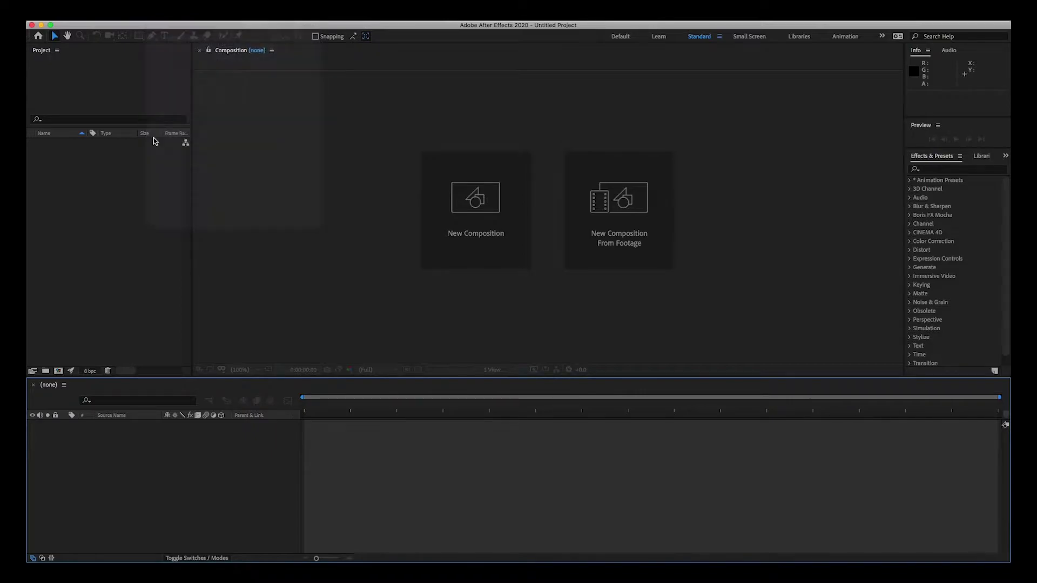
left_click(261, 229)
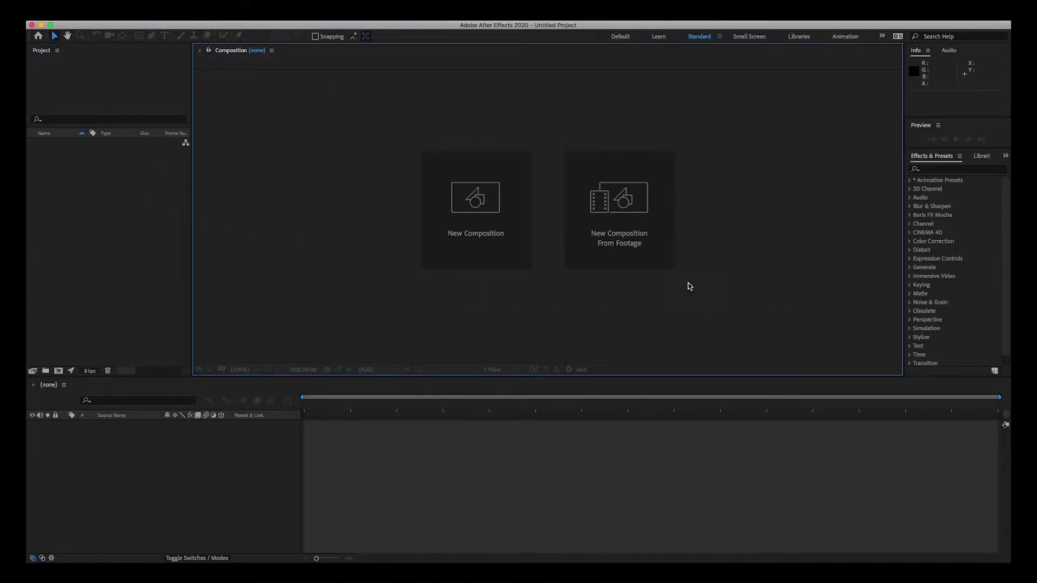
left_click(110, 94)
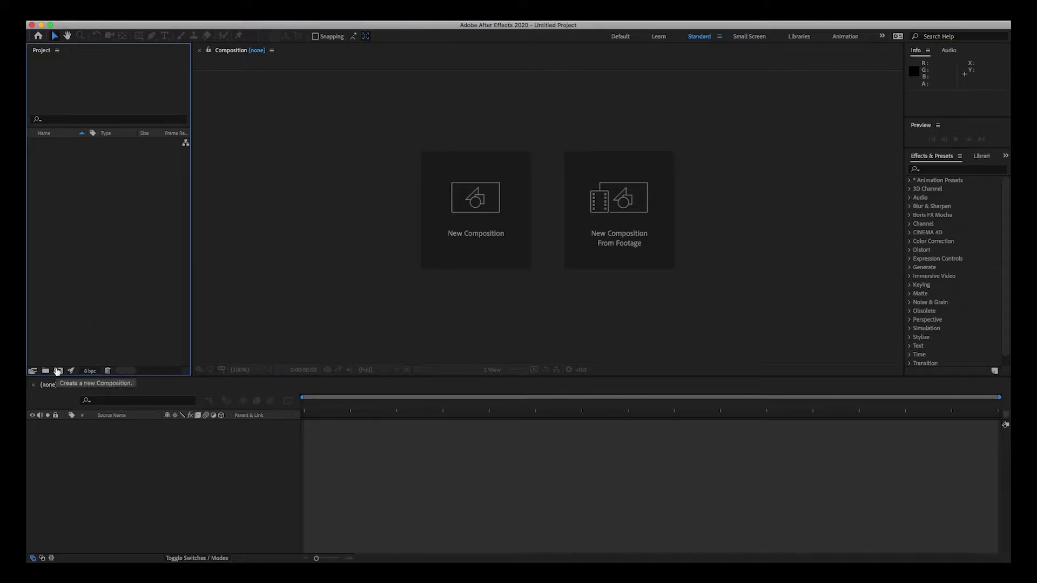
left_click(151, 472)
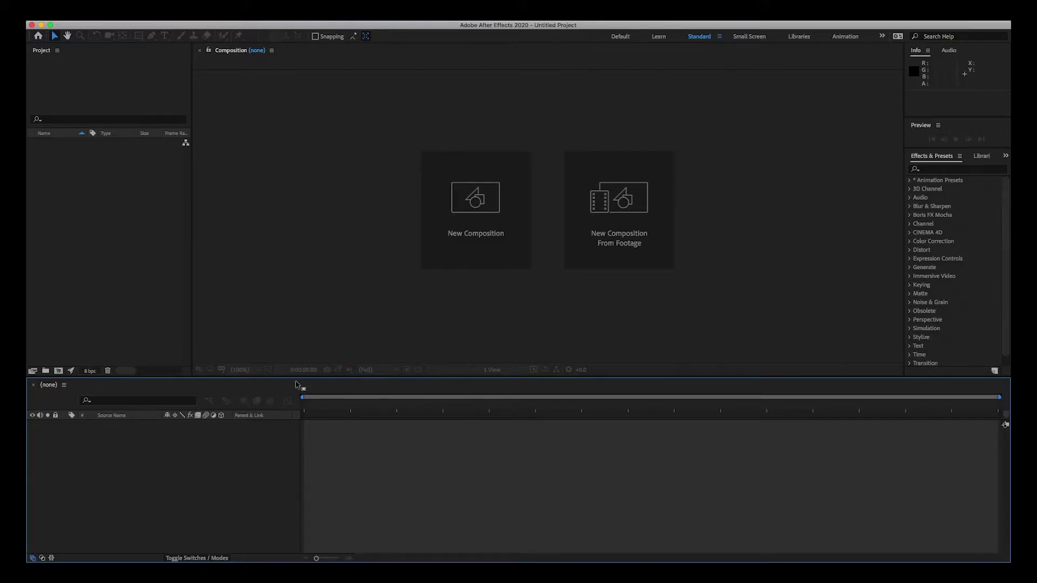
left_click(313, 237)
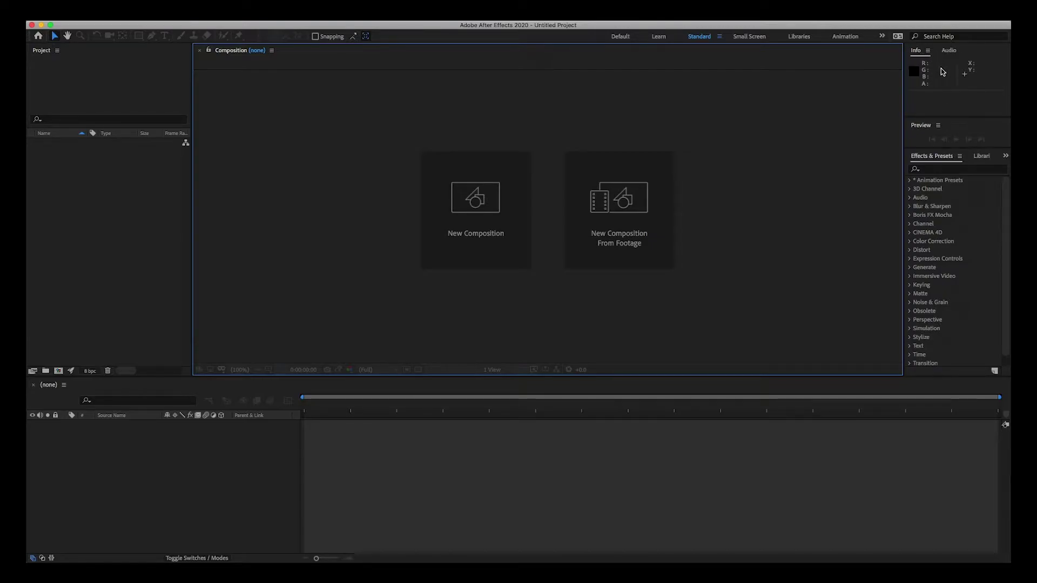
left_click(950, 101)
left_click(971, 132)
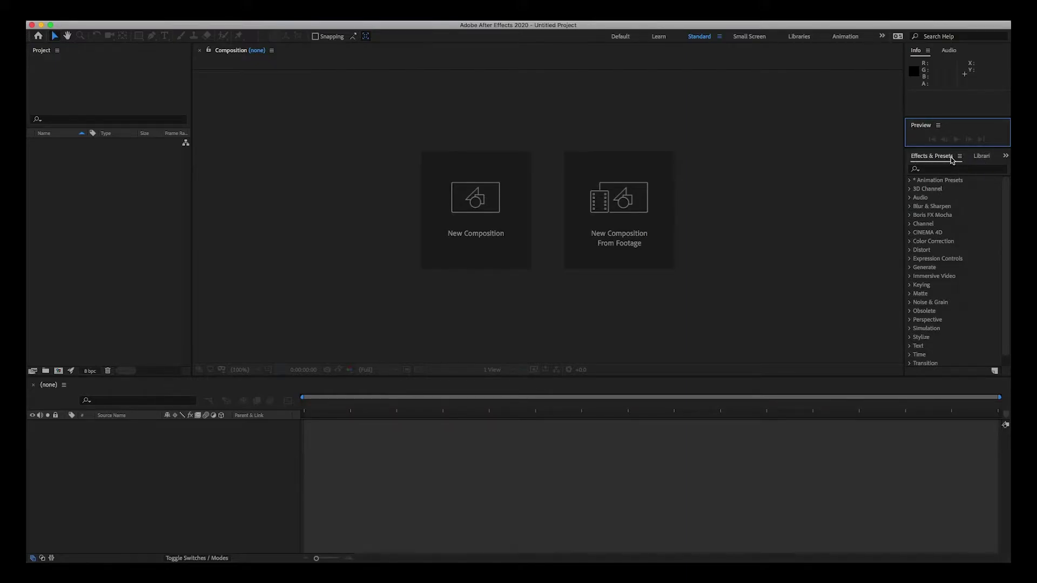
left_click(980, 156)
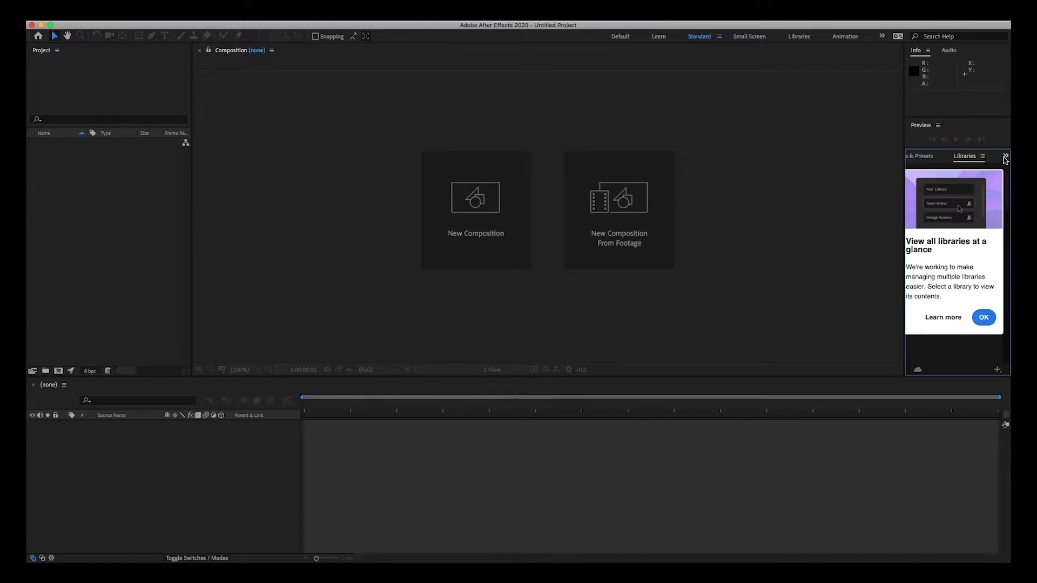
left_click(1005, 157)
left_click(987, 173)
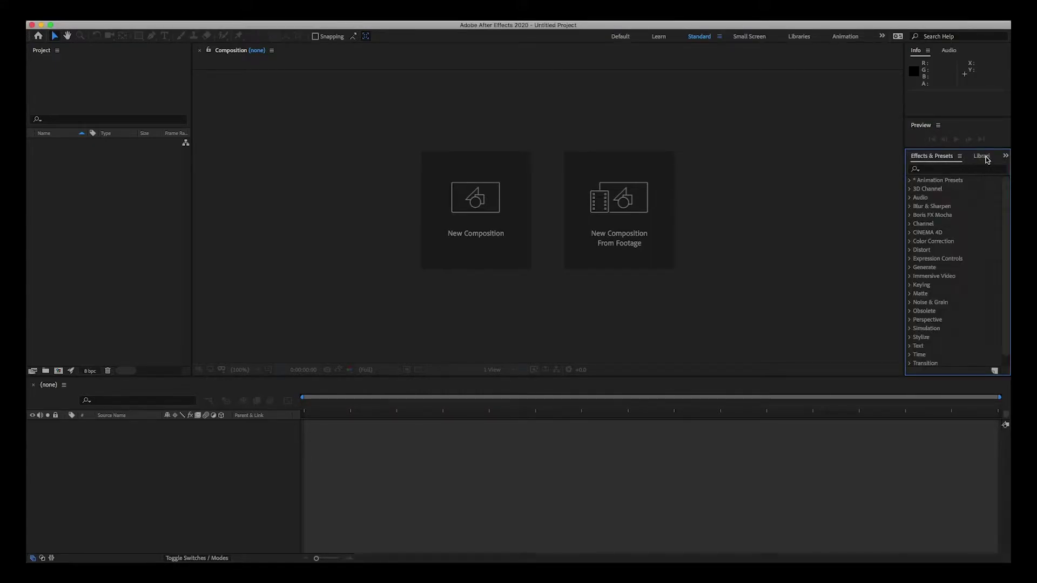
left_click(982, 157)
left_click(924, 157)
left_click(980, 157)
left_click(934, 157)
Step: Try the Small Screen, Animation, Default and Learn workspaces
left_click(747, 39)
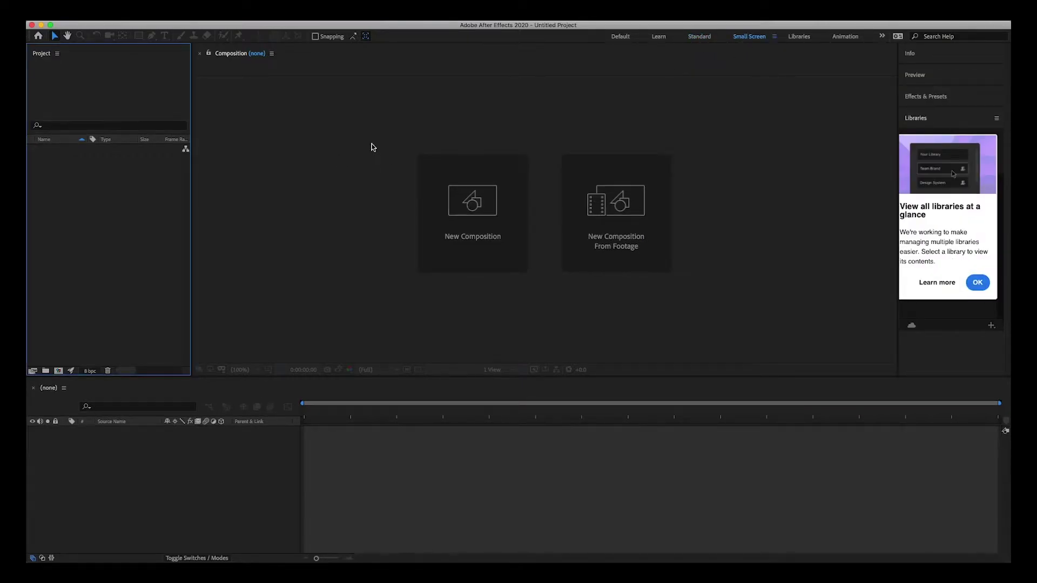
left_click(838, 39)
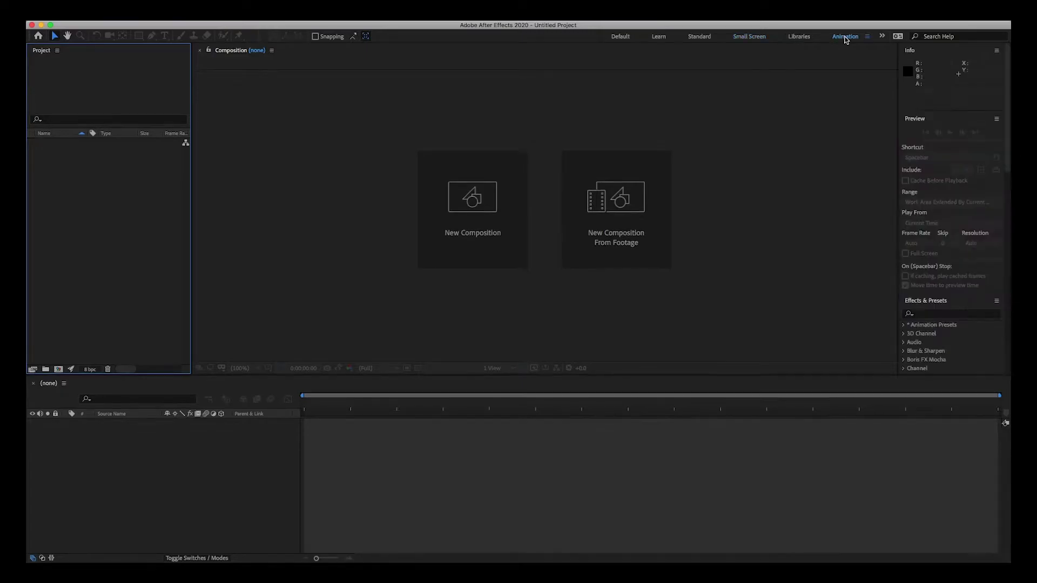
left_click(623, 39)
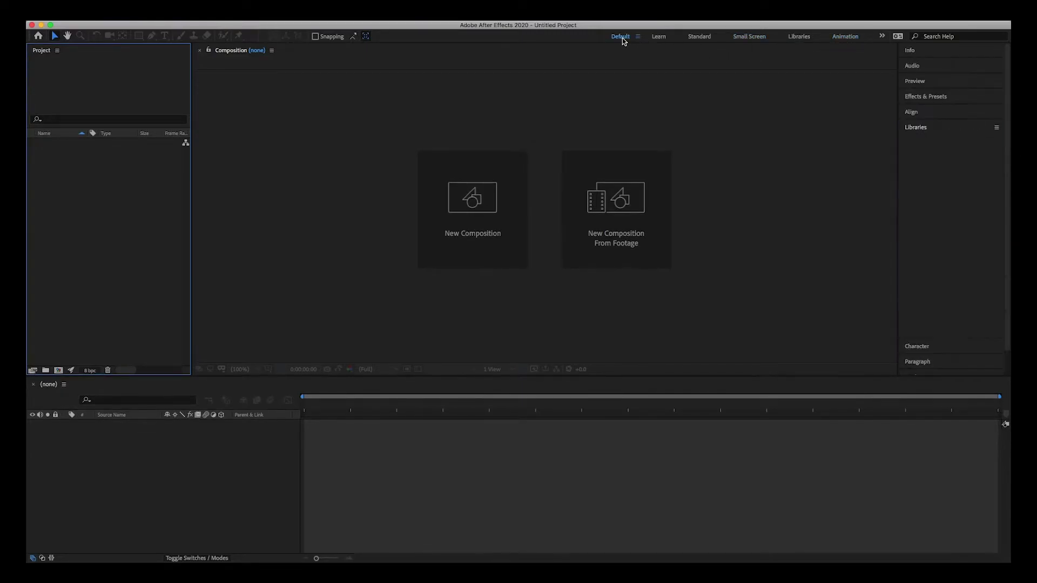
left_click(656, 37)
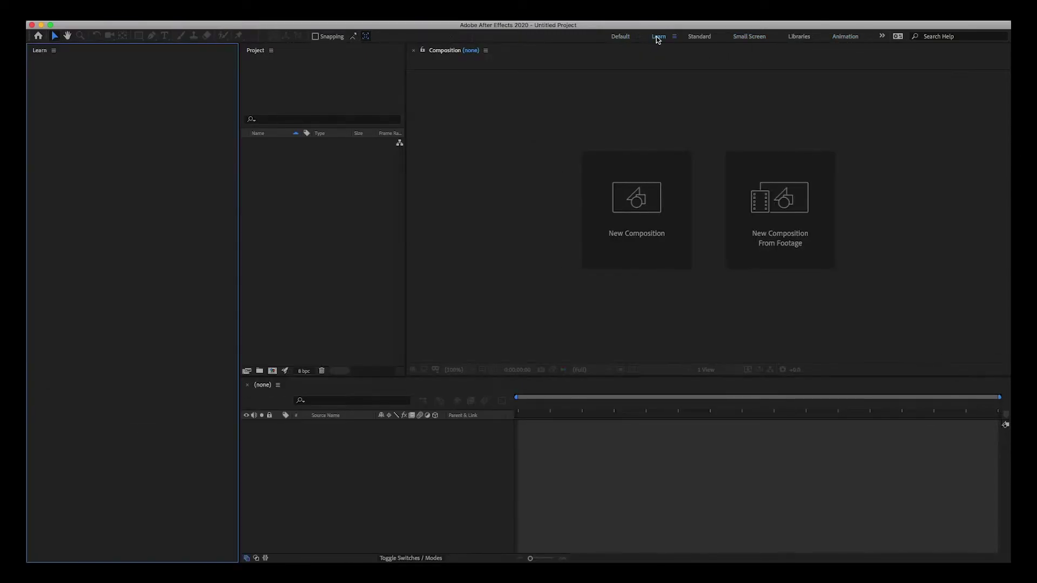
Step: Switch through the Color, Minimal and Motion Tracking workspaces from the overflow list
left_click(882, 35)
left_click(896, 71)
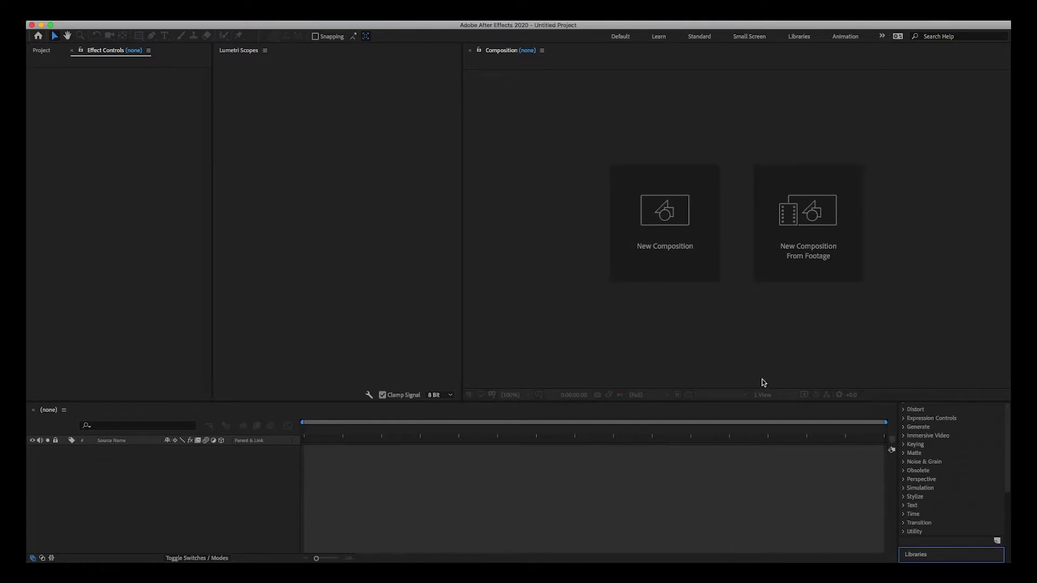
left_click(882, 36)
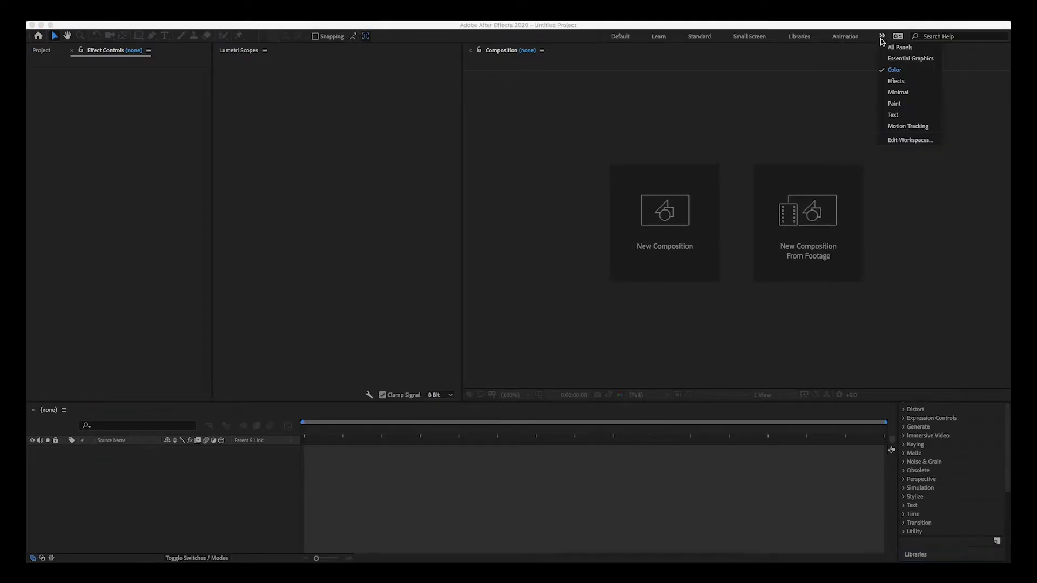
left_click(896, 92)
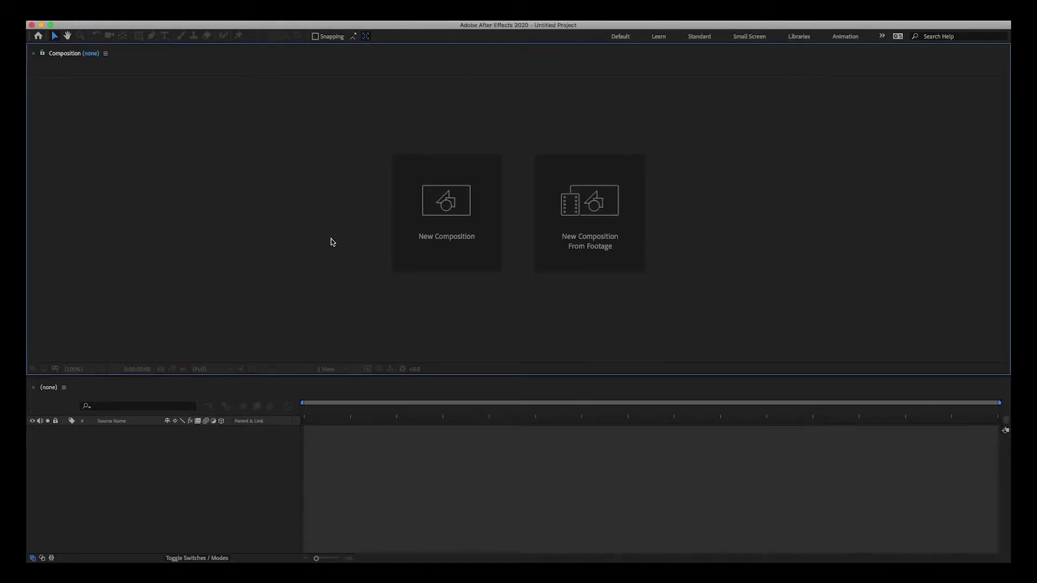
left_click(882, 37)
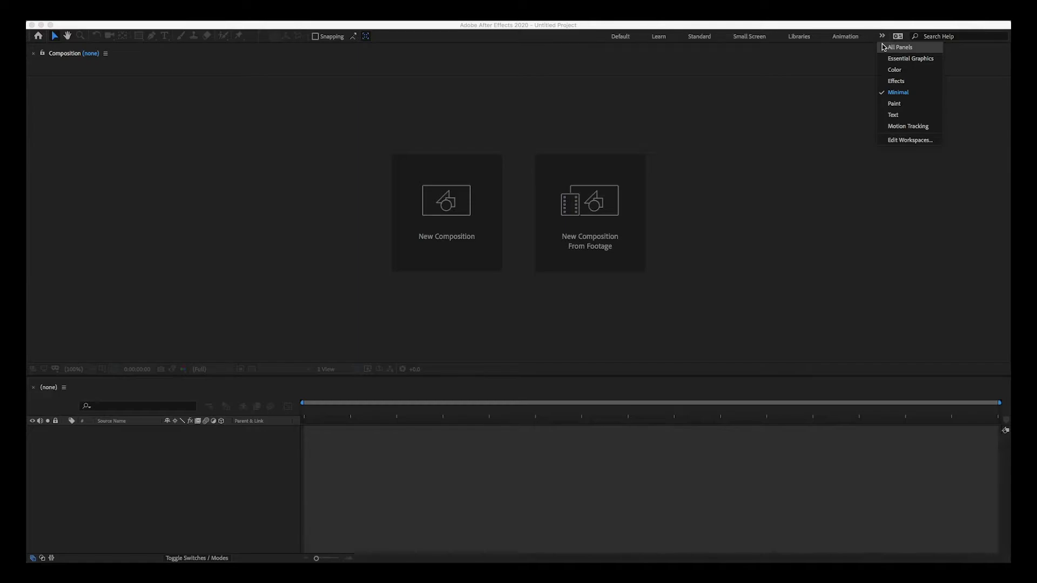
left_click(898, 127)
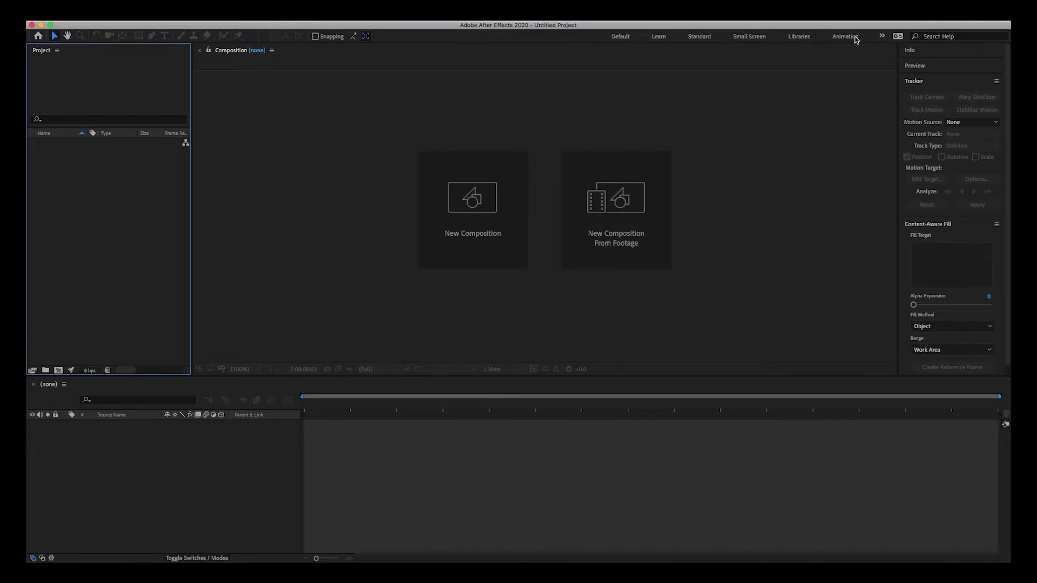
left_click(882, 36)
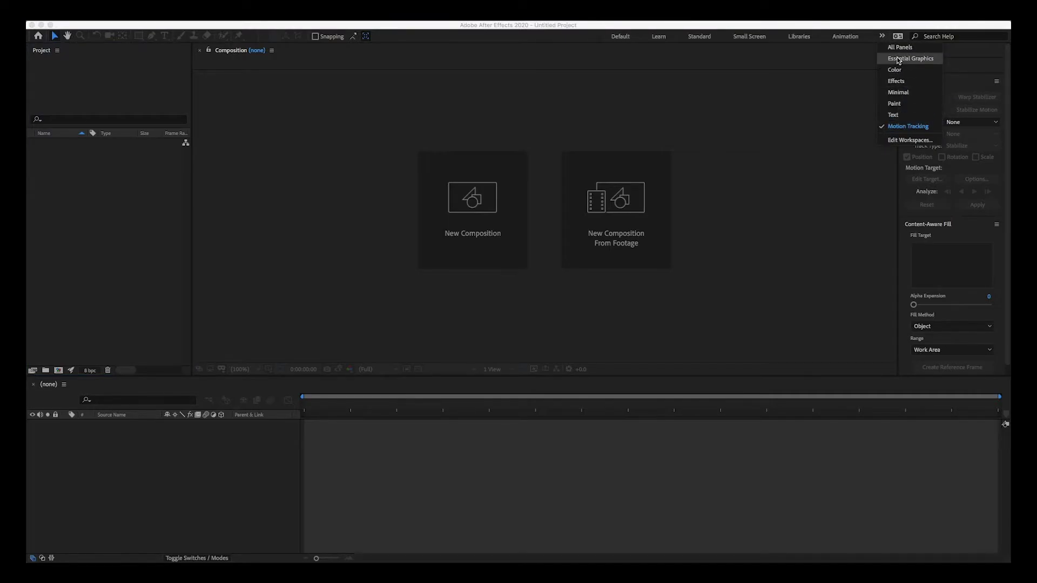
Step: Switch to the Standard workspace from Window > Workspace
left_click(761, 107)
left_click(340, 21)
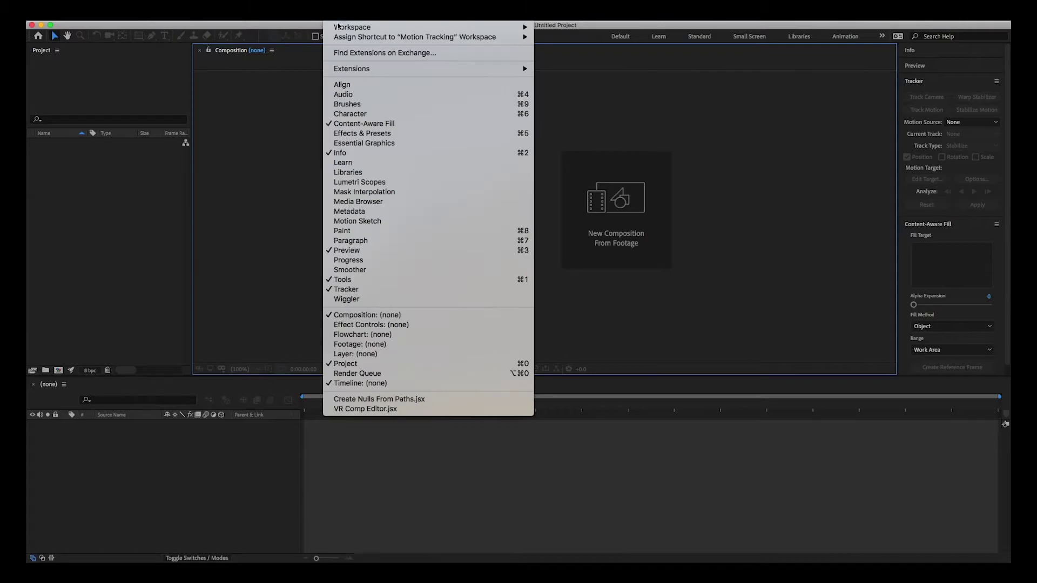
mouse_move(339, 28)
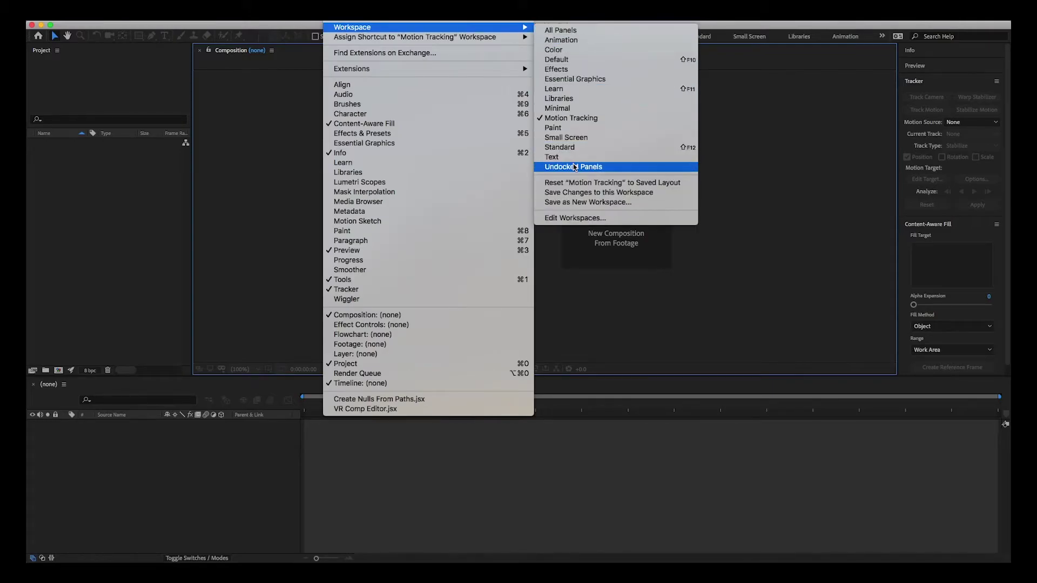
left_click(553, 148)
left_click(340, 22)
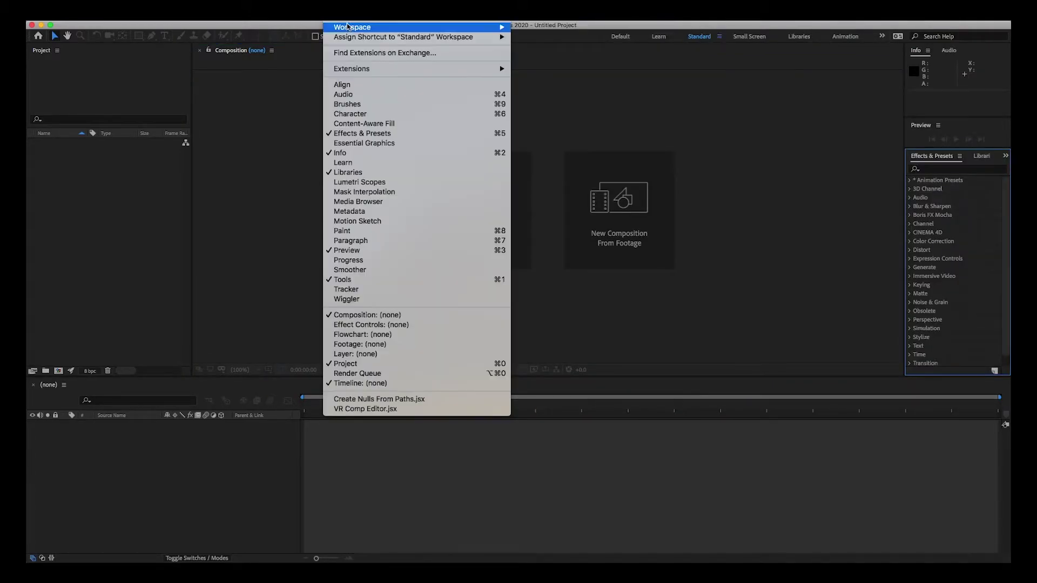
mouse_move(349, 27)
left_click(543, 148)
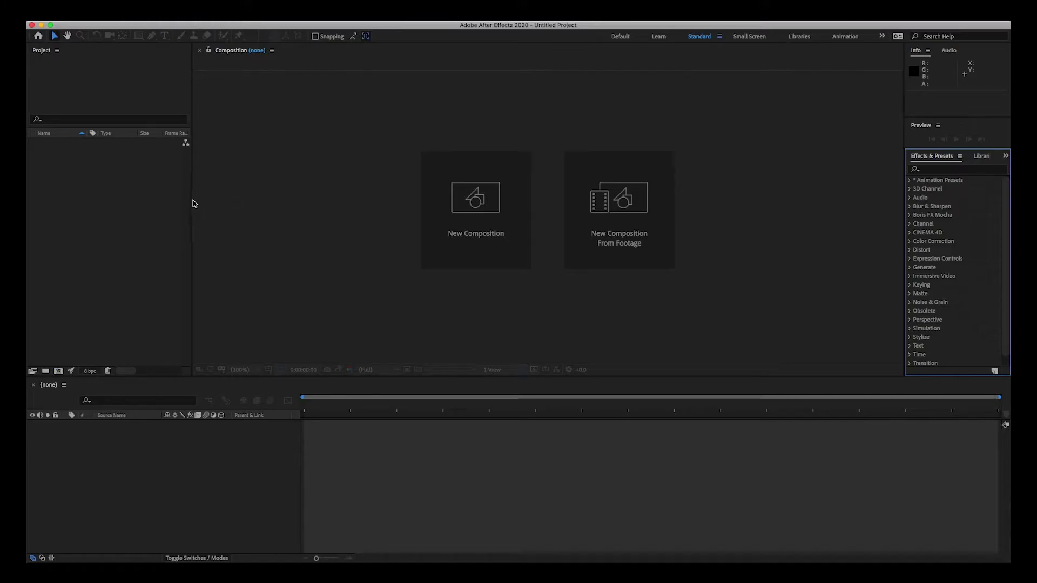
Step: Drag the panel dividers to narrow the Project panel and make the Timeline slightly taller
left_click_drag(192, 201, 165, 226)
left_click_drag(232, 377, 247, 244)
left_click_drag(249, 313, 254, 369)
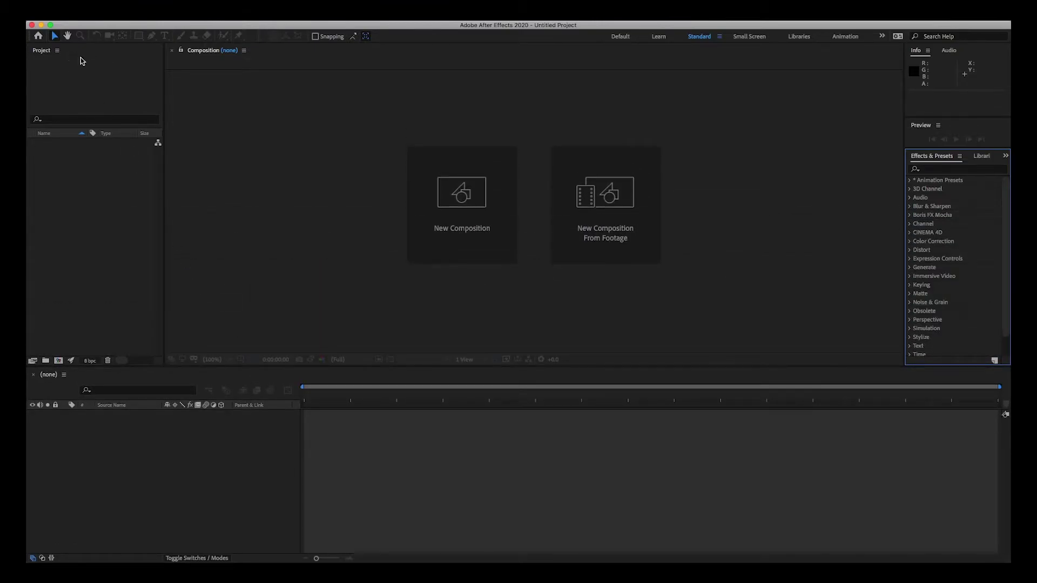
Step: Add the Effect Controls panel beside Project and widen that panel group
left_click(335, 14)
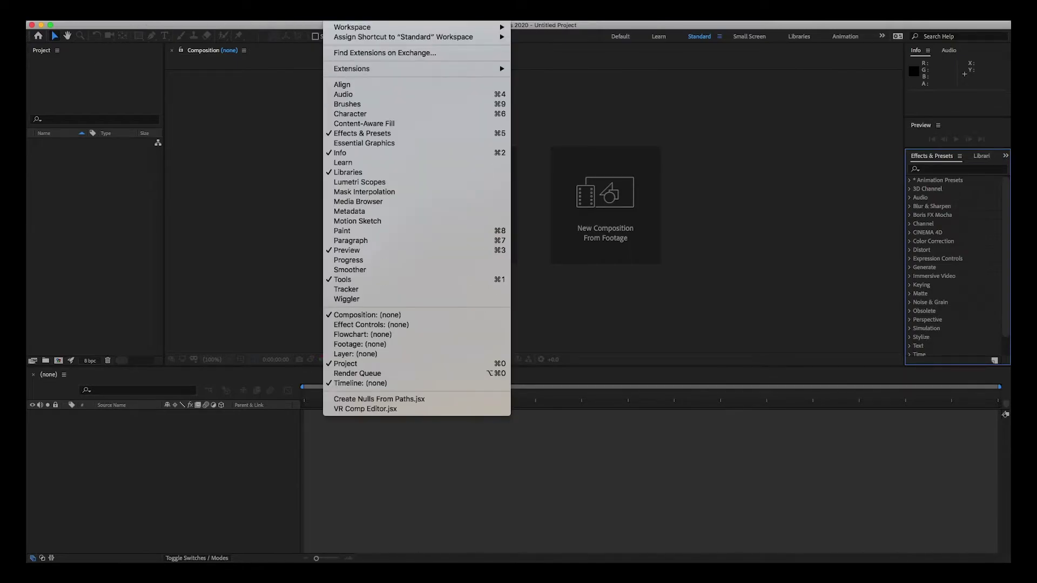
left_click(349, 324)
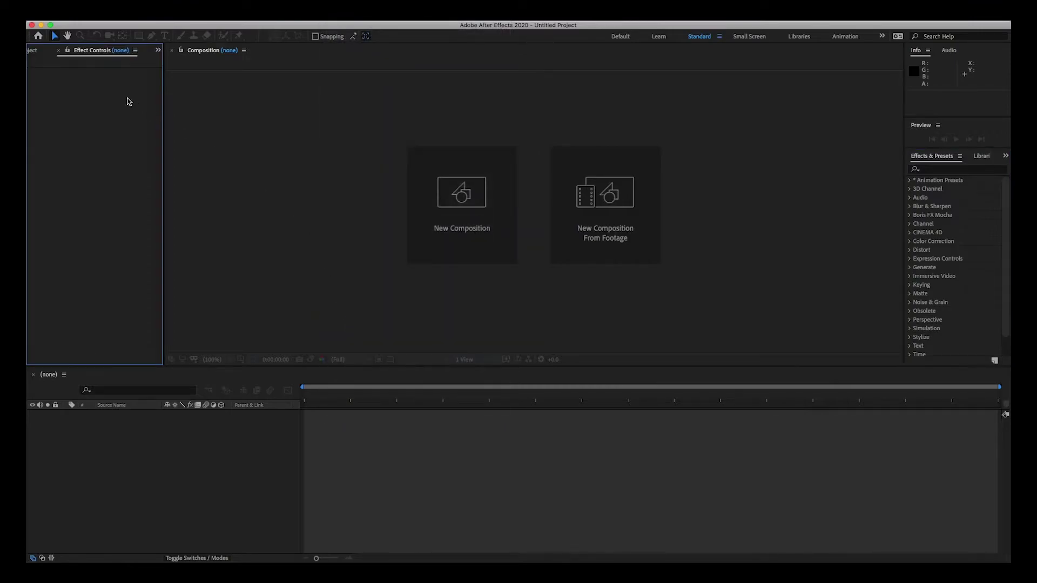
left_click(40, 50)
left_click(93, 50)
left_click(35, 53)
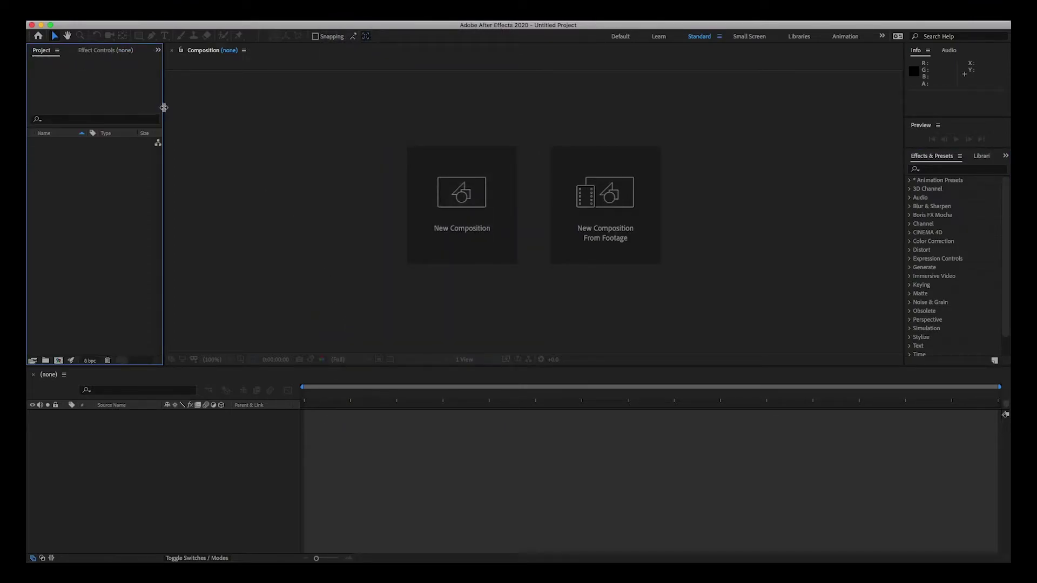
left_click_drag(162, 108, 196, 109)
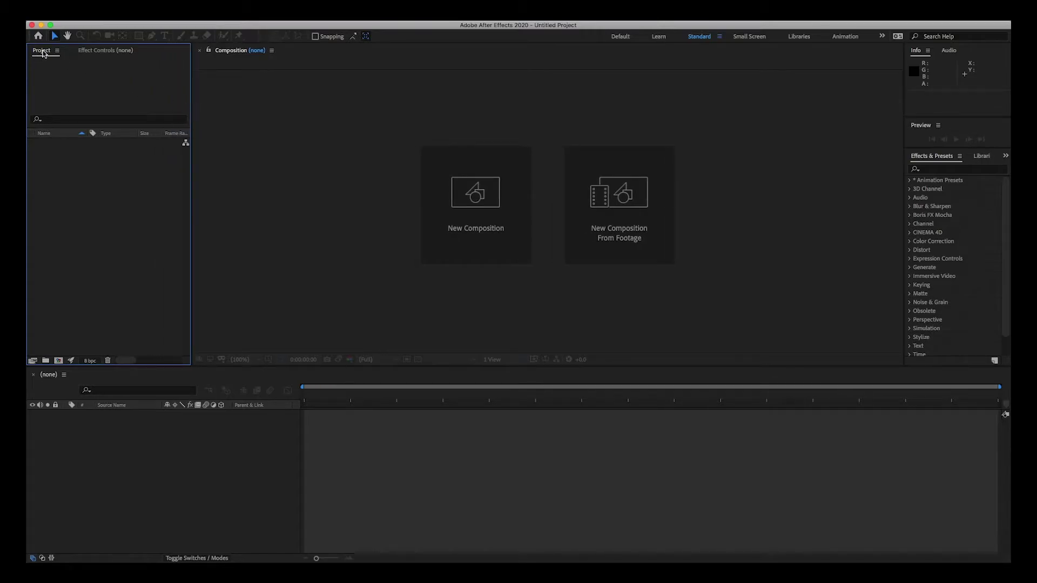
left_click(100, 53)
left_click(57, 53)
left_click(90, 53)
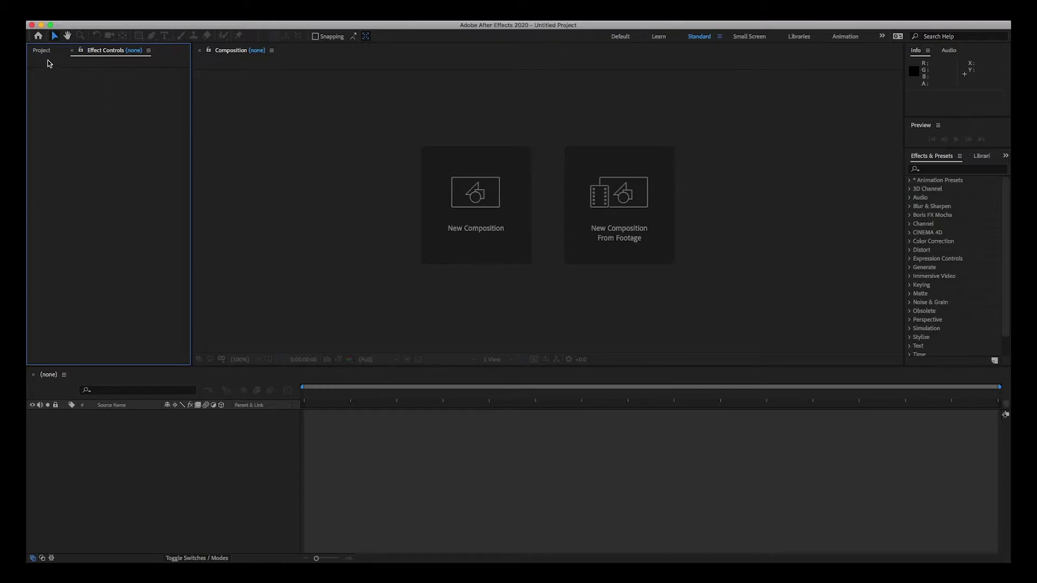
left_click(42, 51)
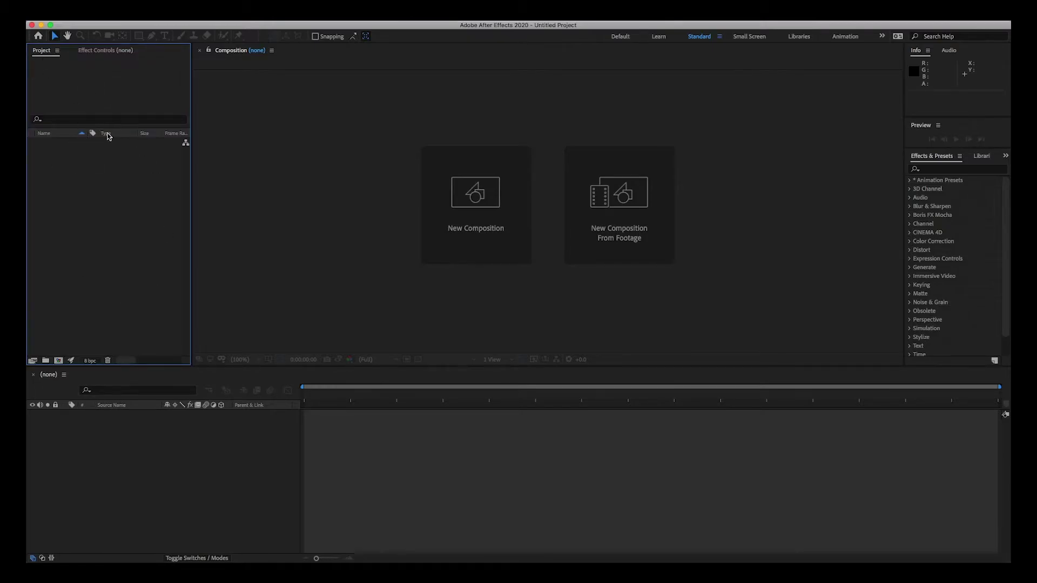
Step: Add the Character panel, then bring Effects & Presets back to the front of its group
left_click(332, 16)
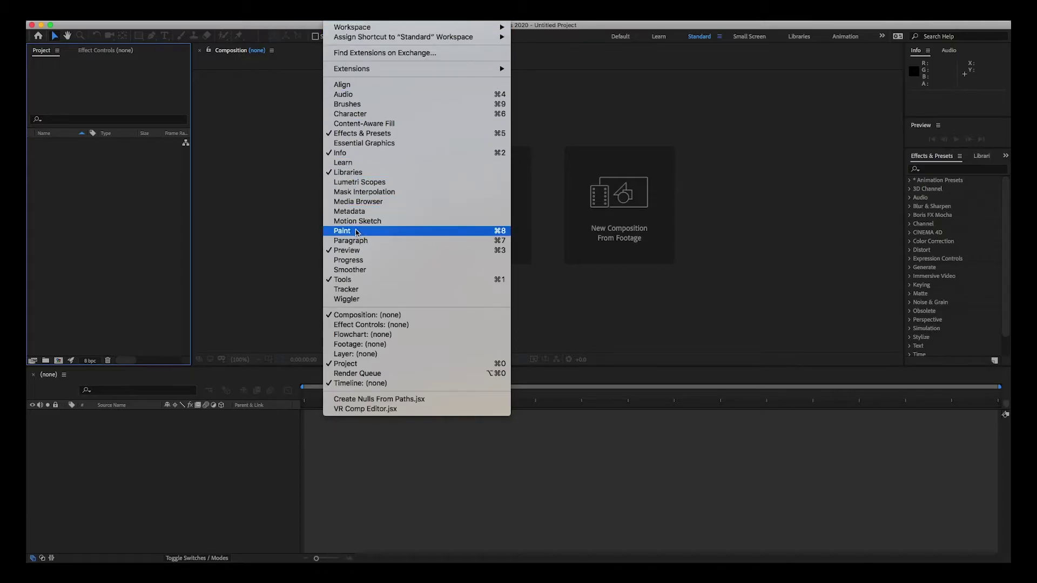
left_click(358, 114)
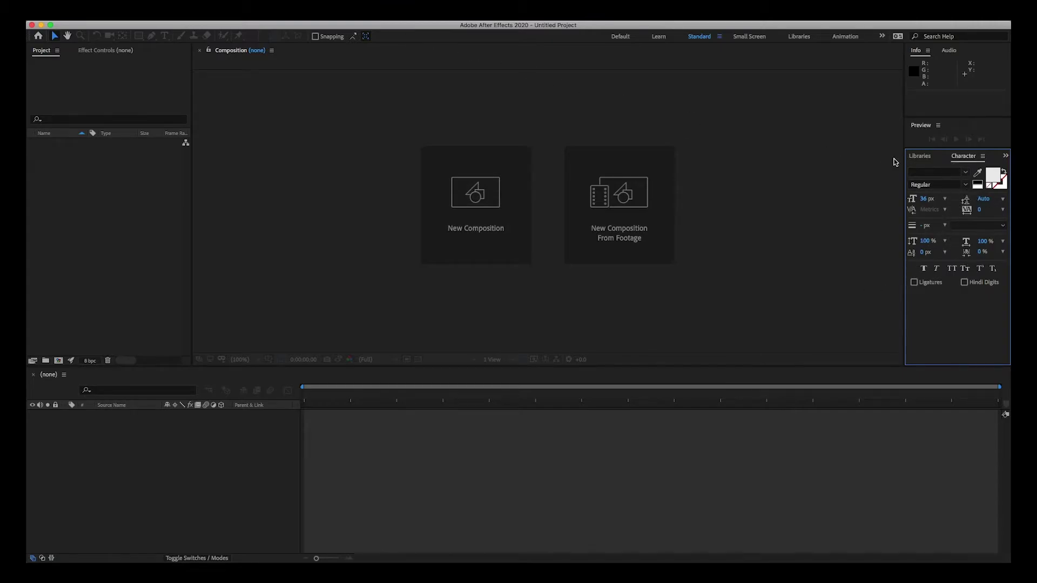
left_click(1006, 156)
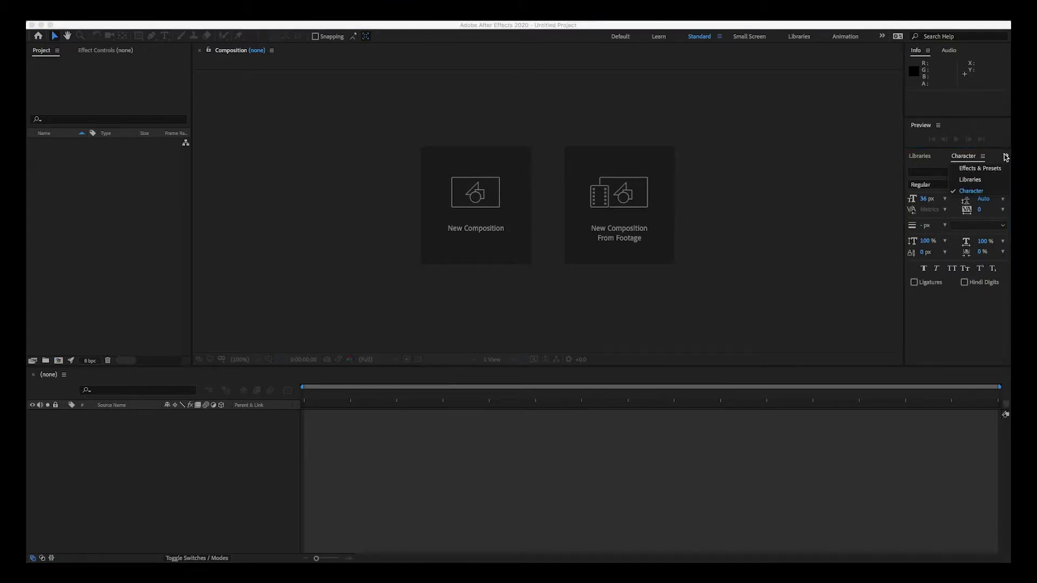
left_click(980, 168)
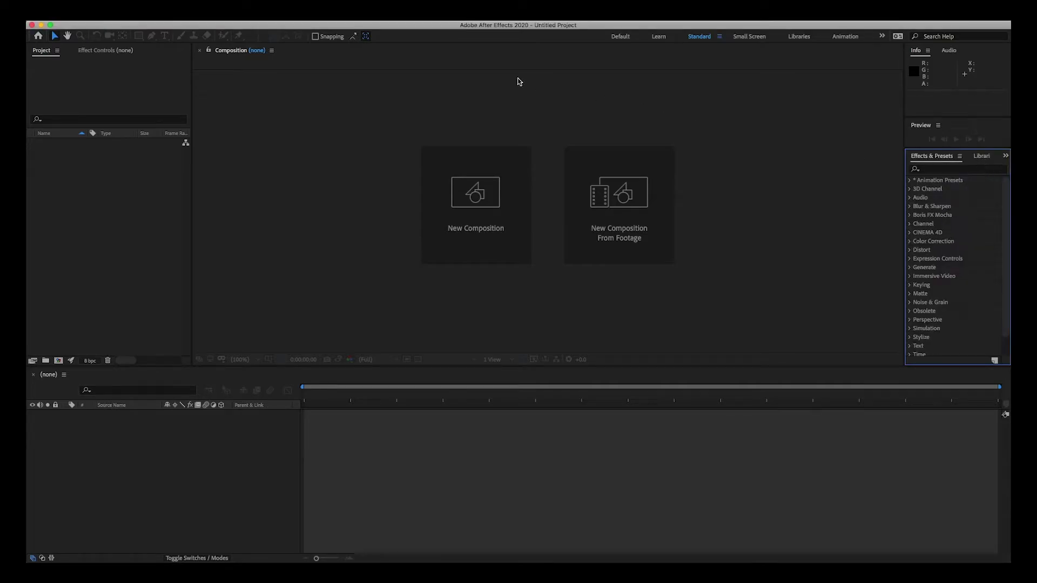
Step: Bring the Libraries panel to the front of the right panel group
left_click(308, 10)
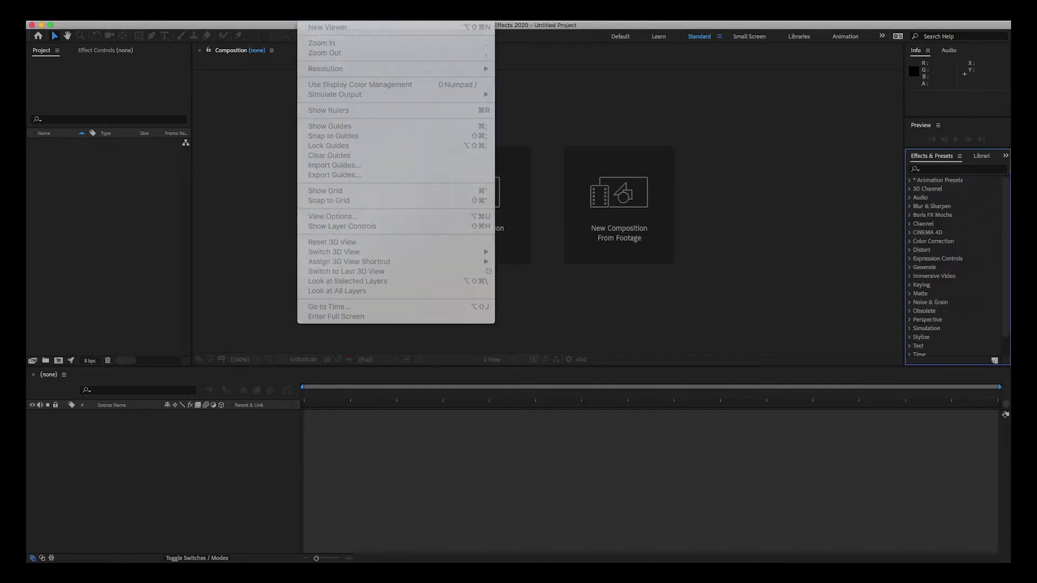
left_click(811, 269)
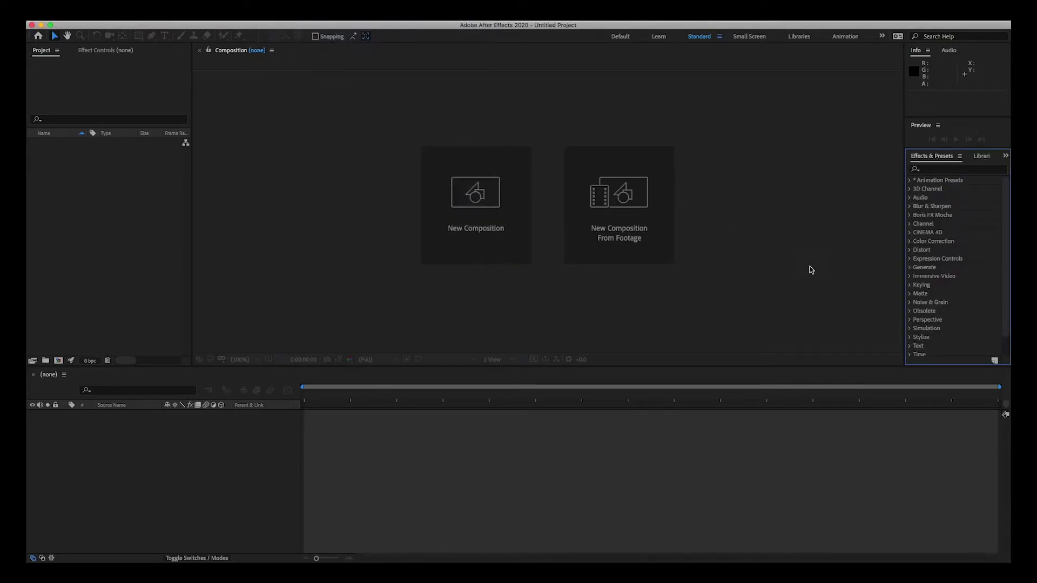
left_click(981, 156)
mouse_move(950, 158)
left_mouse_down()
mouse_move(747, 131)
mouse_move(597, 97)
mouse_move(399, 98)
mouse_move(204, 204)
mouse_move(150, 277)
mouse_move(698, 355)
mouse_move(928, 218)
mouse_move(945, 157)
mouse_move(986, 159)
mouse_move(934, 157)
left_mouse_up()
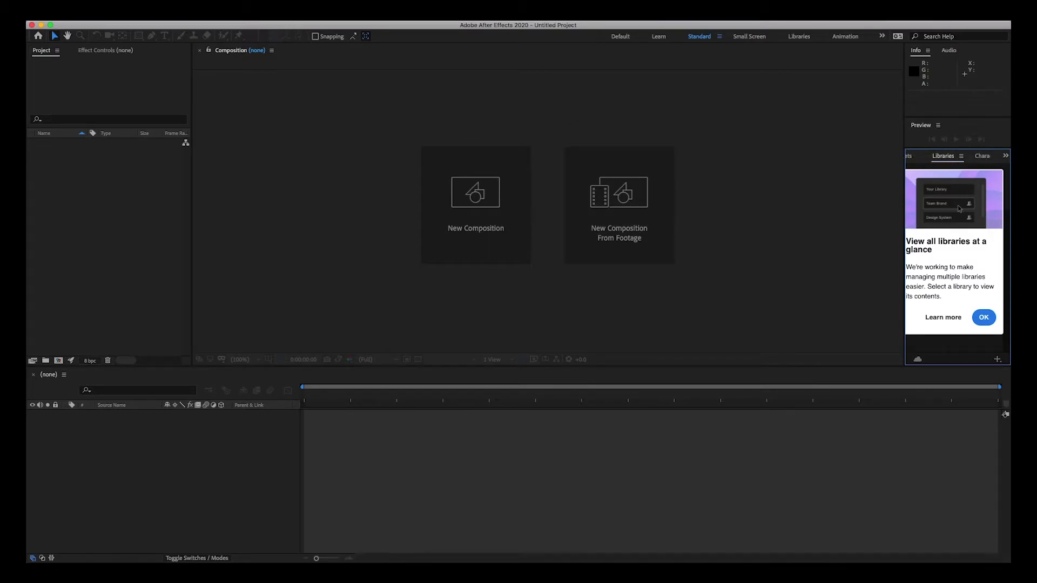
left_click(338, 14)
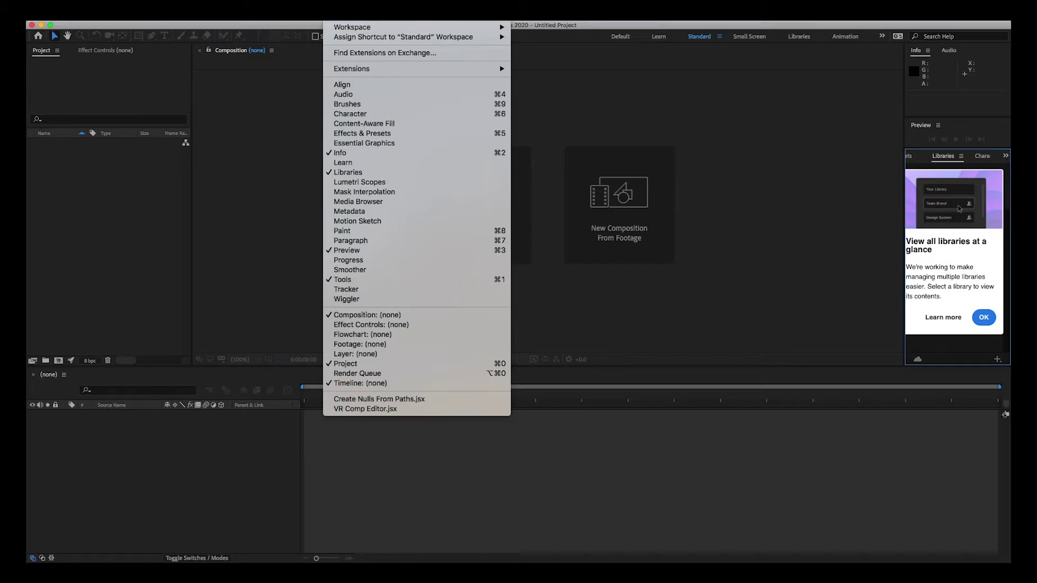
left_click(356, 162)
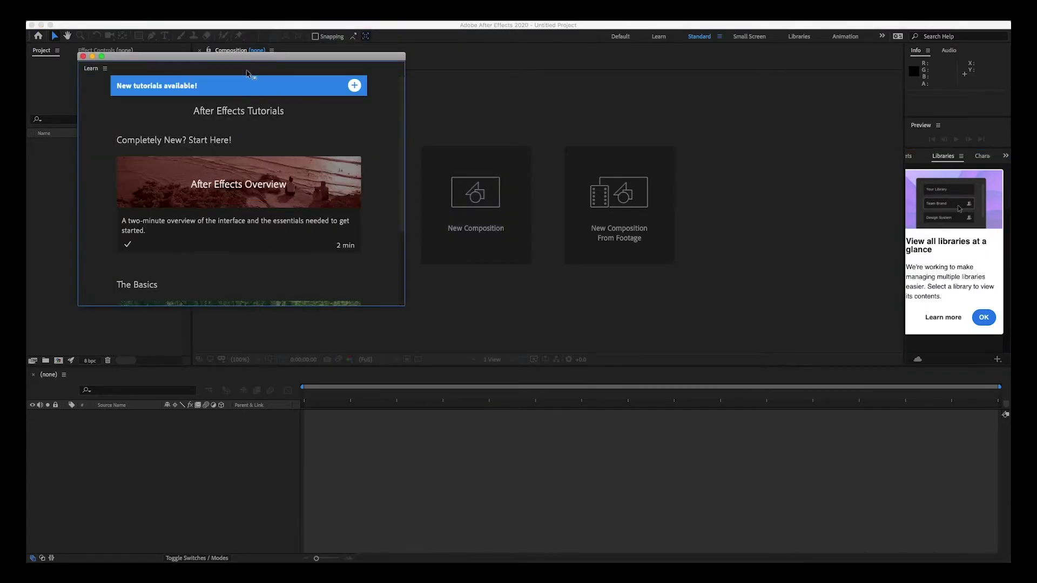
left_click_drag(230, 56, 586, 300)
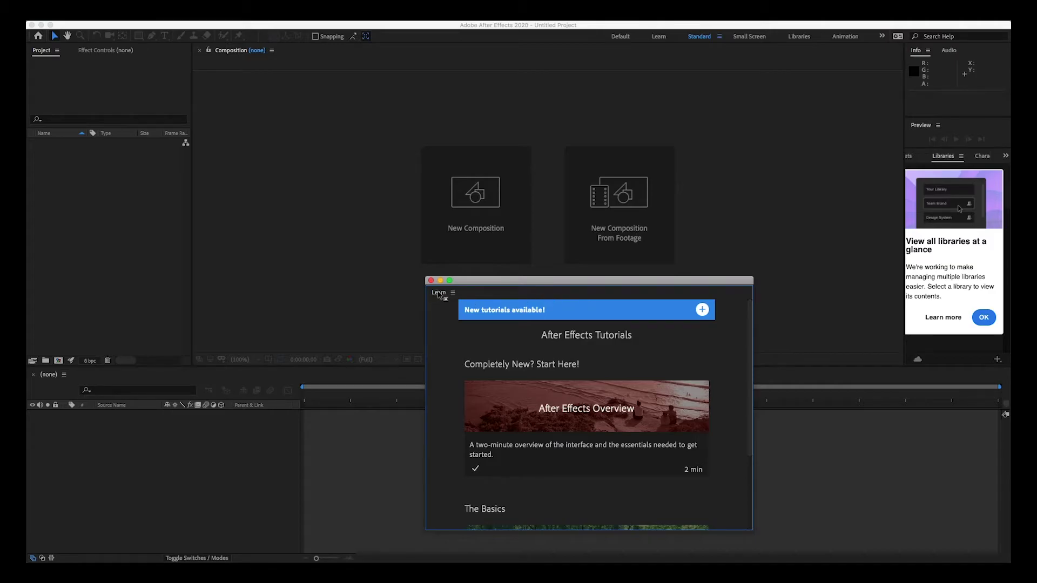
left_click_drag(439, 296, 86, 348)
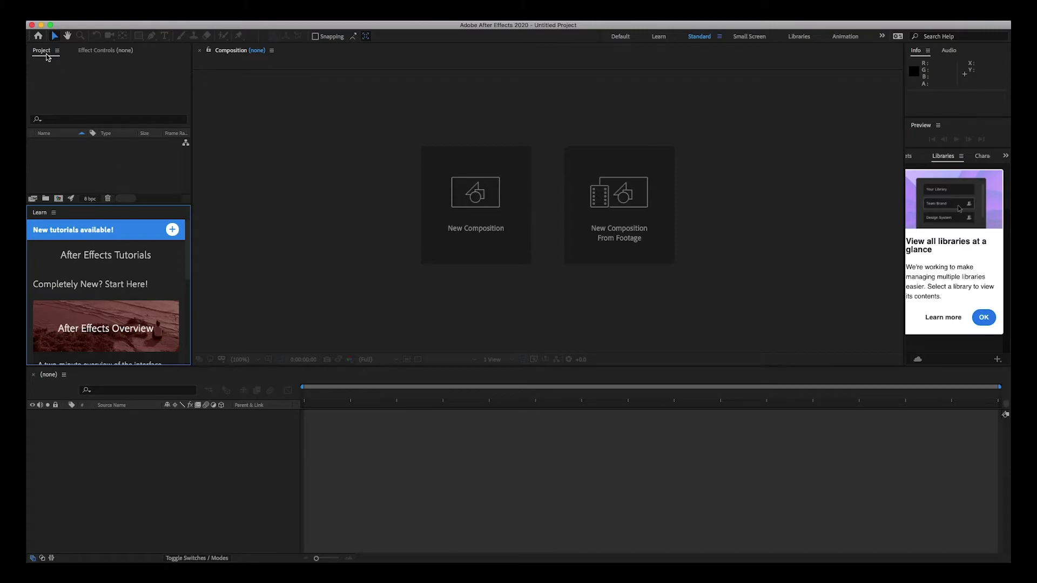
left_click(96, 51)
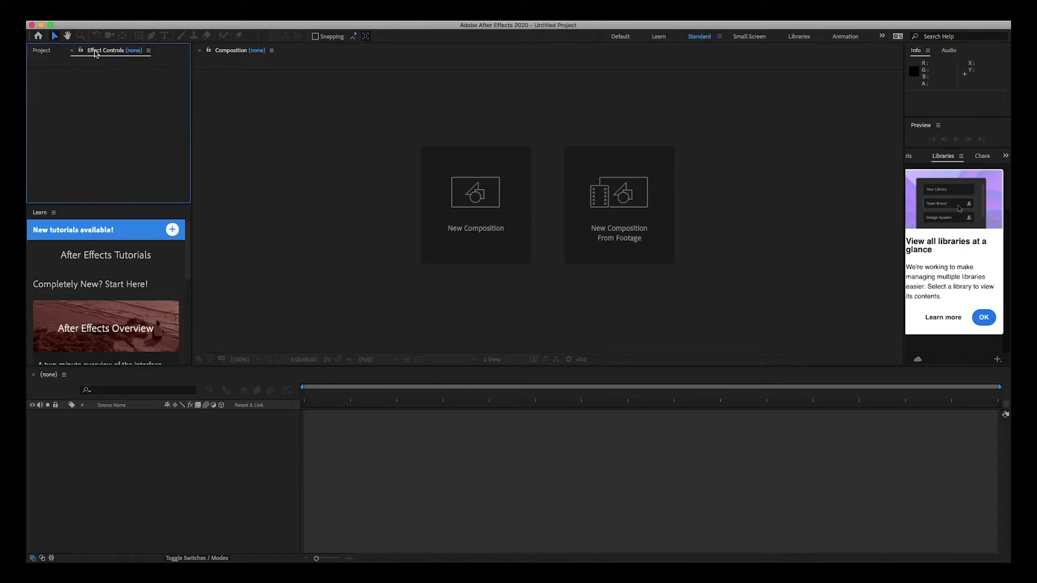
left_click(41, 214)
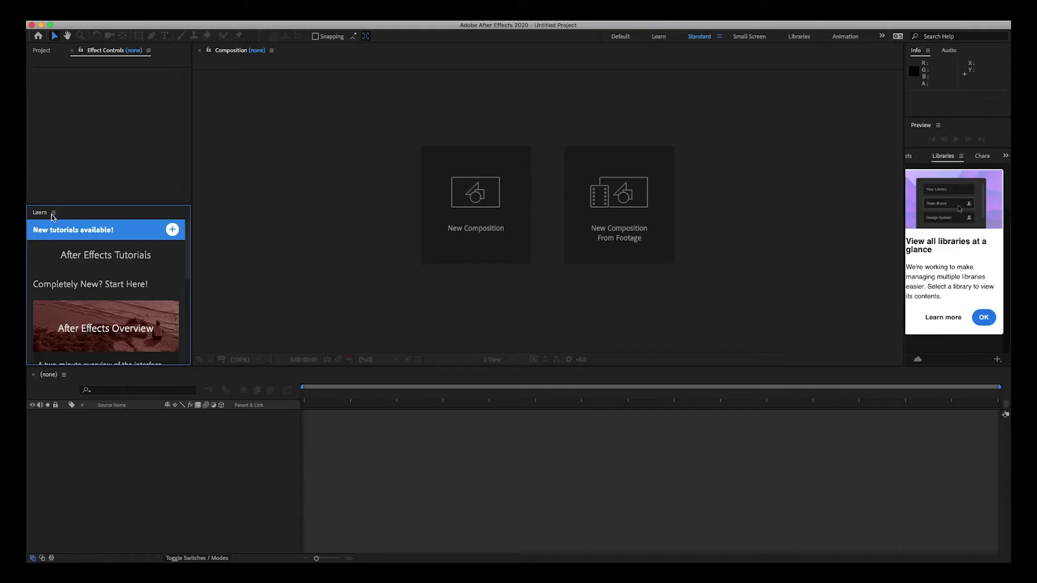
left_click(53, 214)
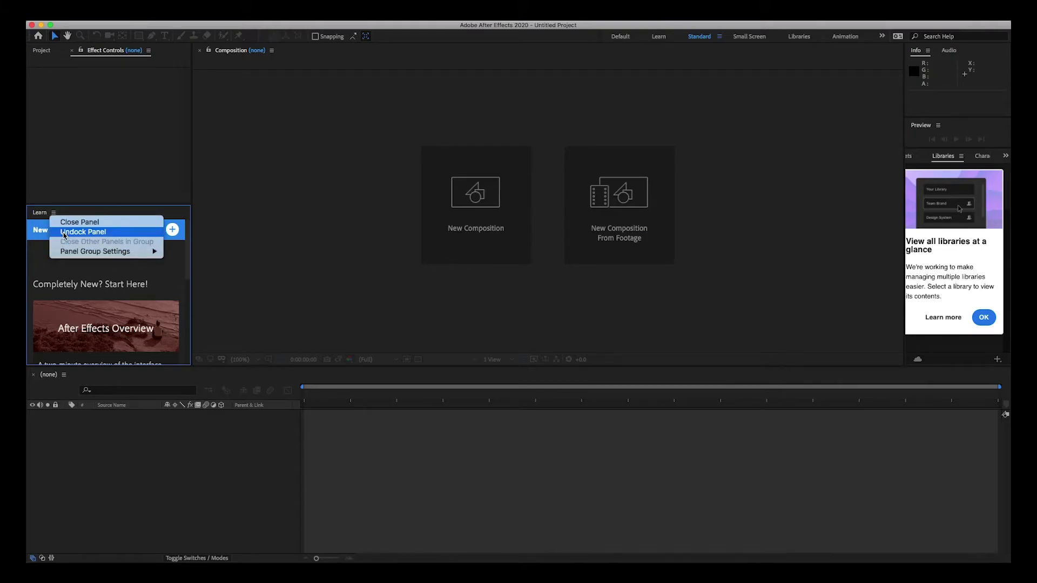
left_click(64, 233)
left_click_drag(95, 204, 231, 155)
left_click(189, 163)
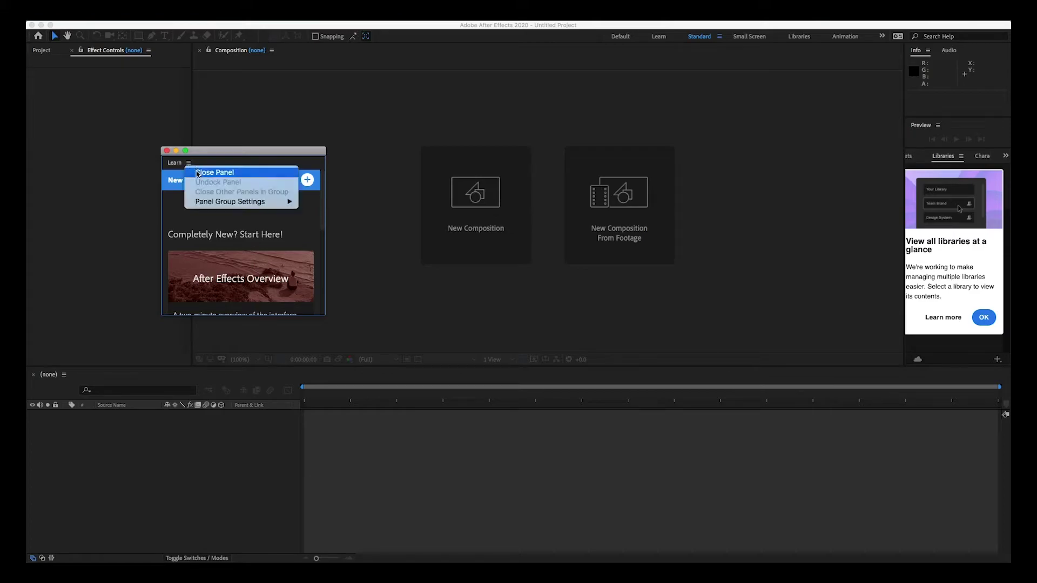
left_click(195, 160)
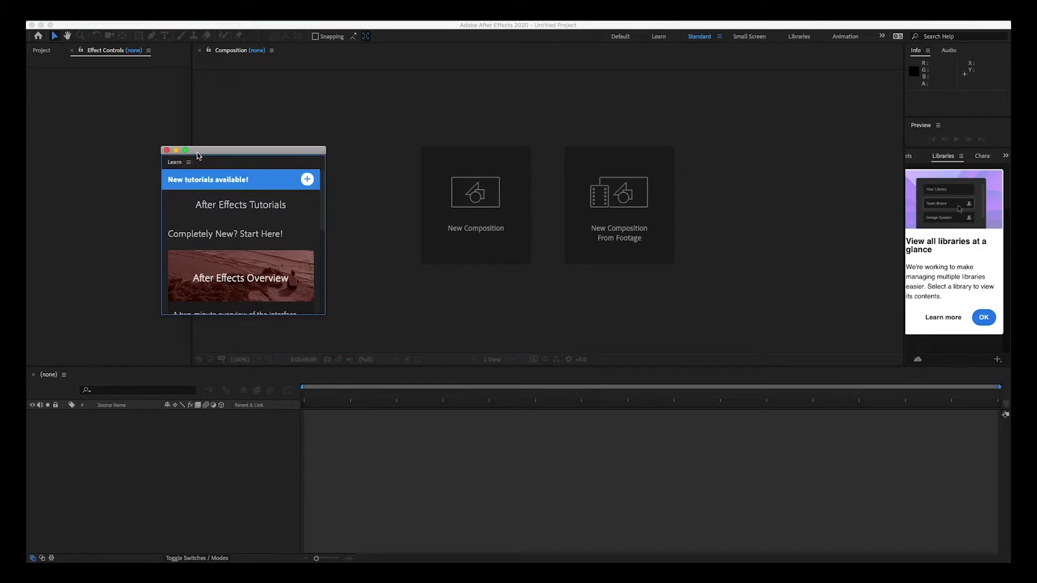
Step: Reopen the Learn panel and dock it beneath Effect Controls in the left column
left_click(166, 150)
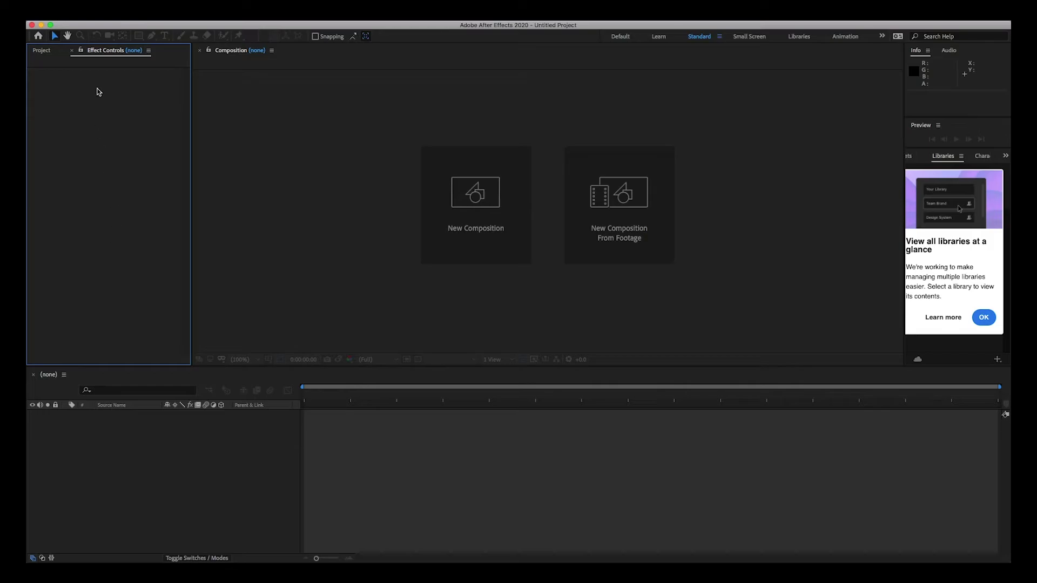
left_click(279, 21)
mouse_move(337, 20)
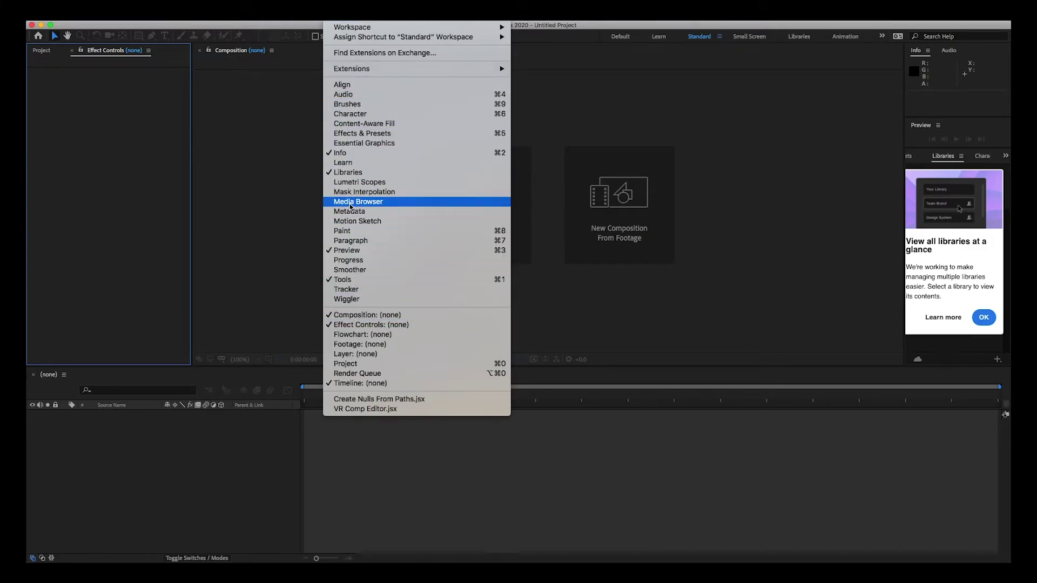
left_click(348, 163)
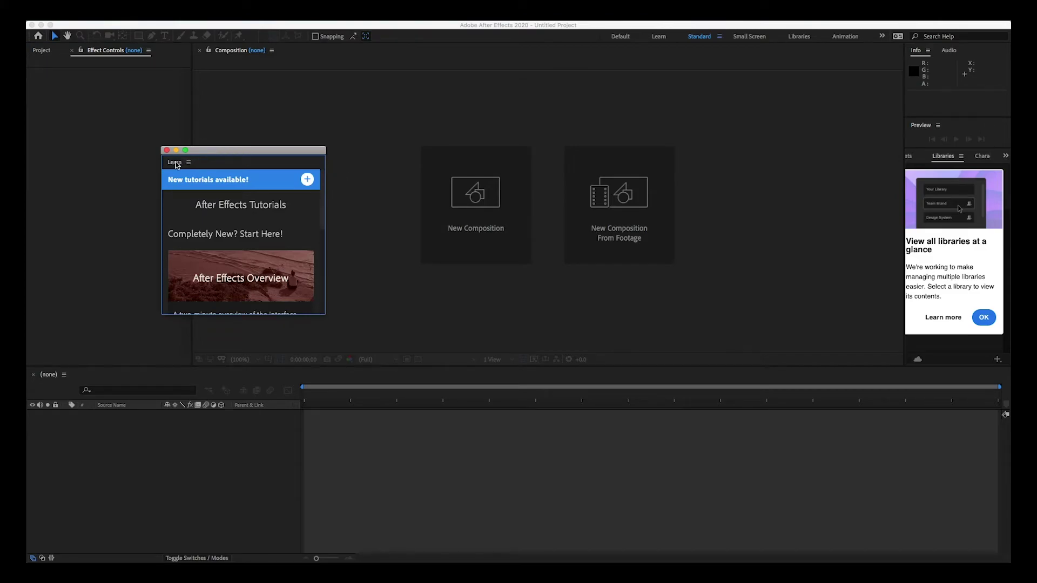
left_click_drag(173, 161, 70, 351)
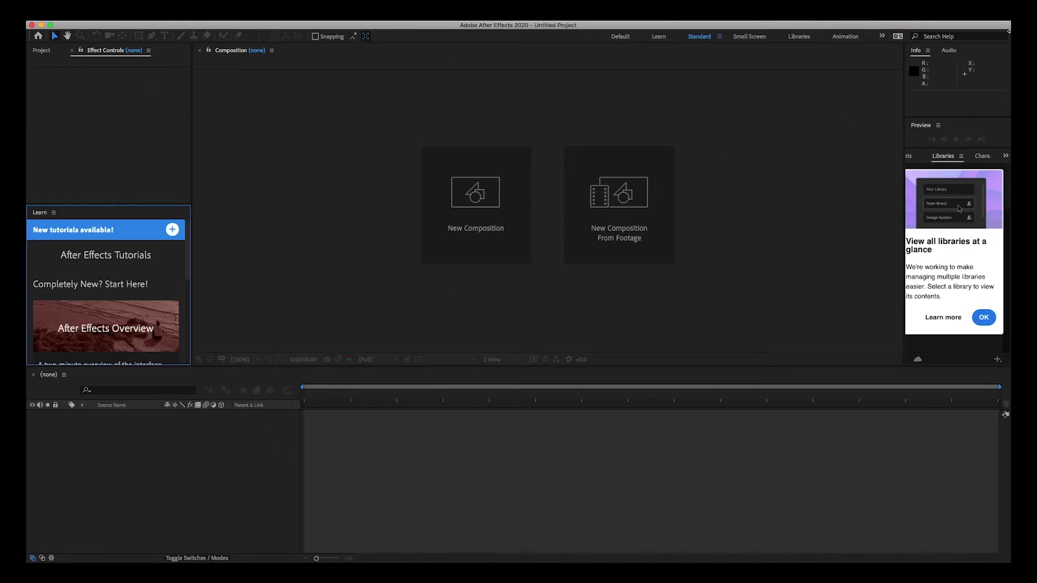
Step: Show the Character panel, shorten the Timeline, and widen the left and right panel columns
left_click(983, 156)
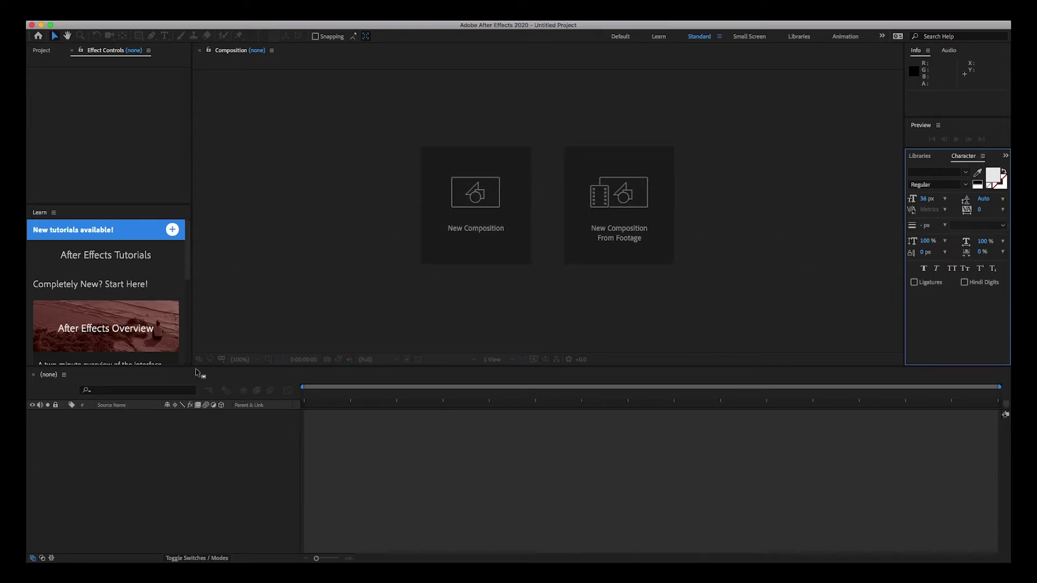
left_click_drag(196, 367, 192, 394)
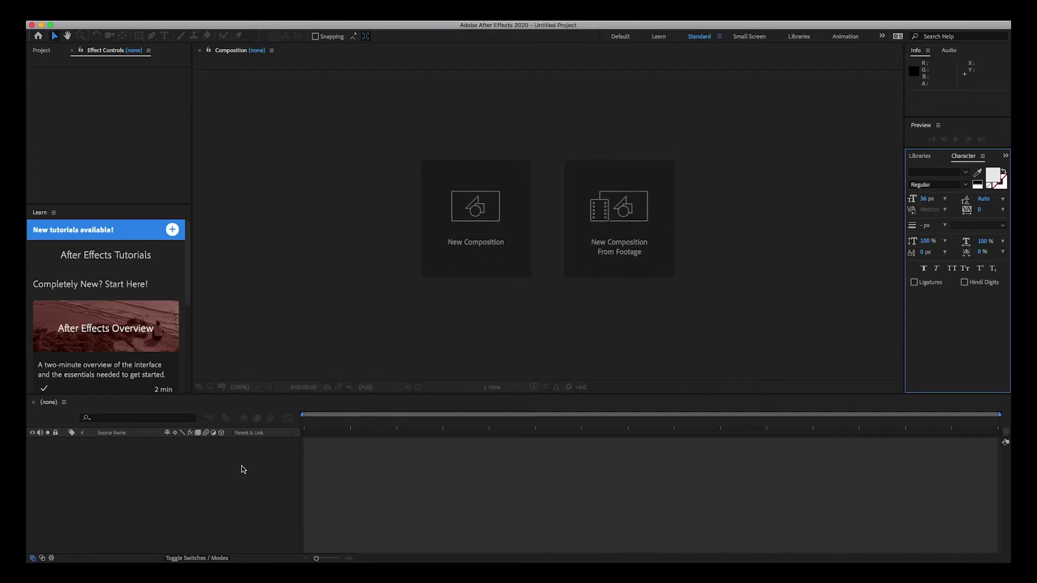
left_click_drag(192, 108, 223, 108)
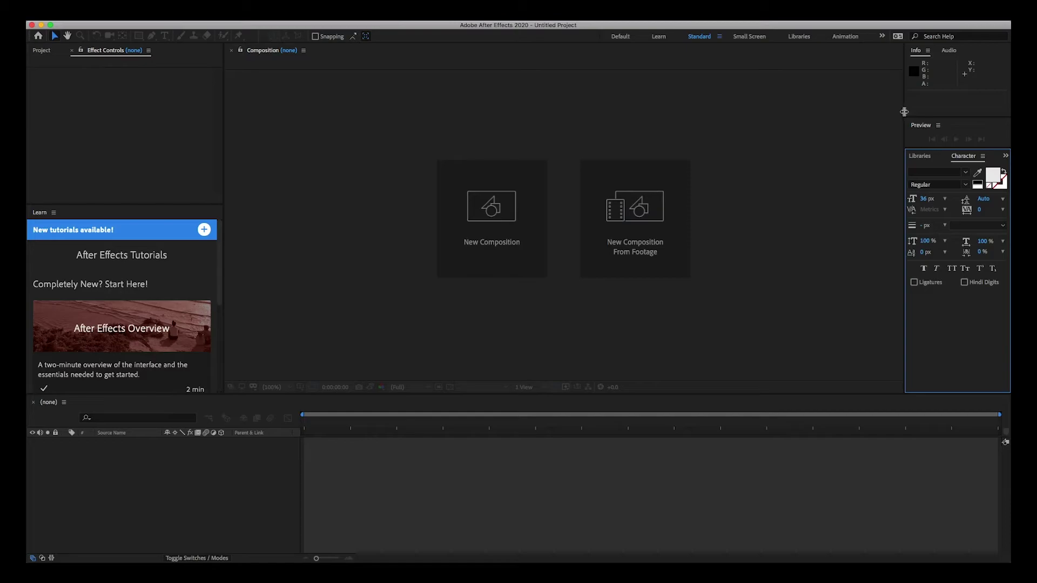
left_click_drag(907, 115, 891, 112)
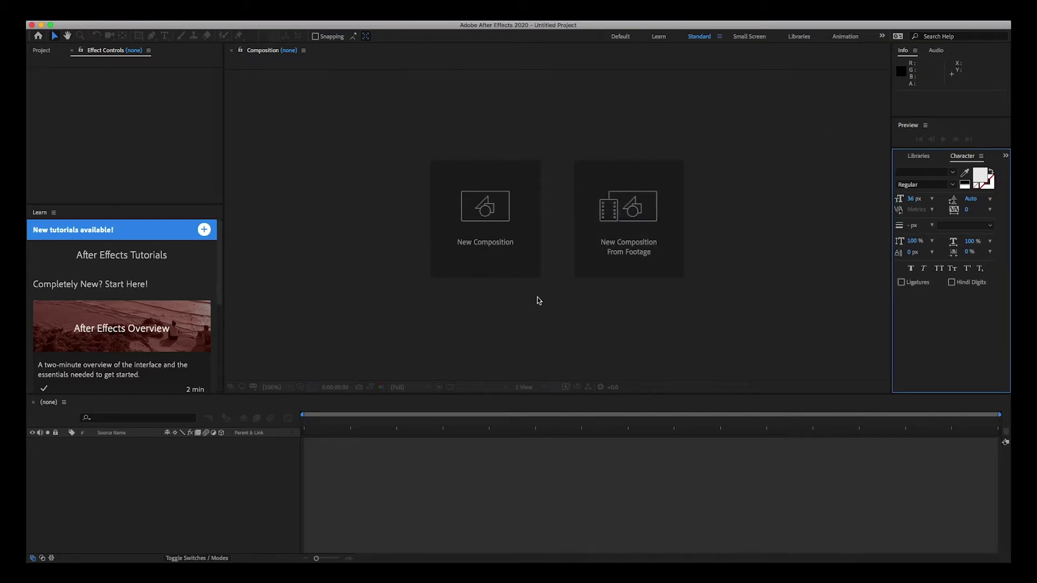
Step: Use Save as New Workspace to store the current layout under the name 'My Workspace'
left_click(336, 12)
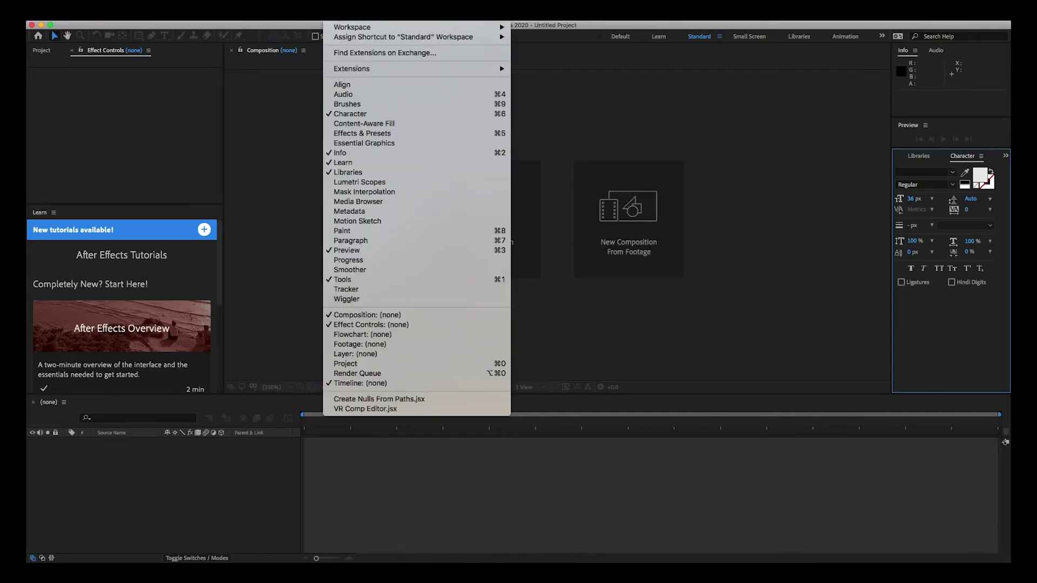
mouse_move(336, 28)
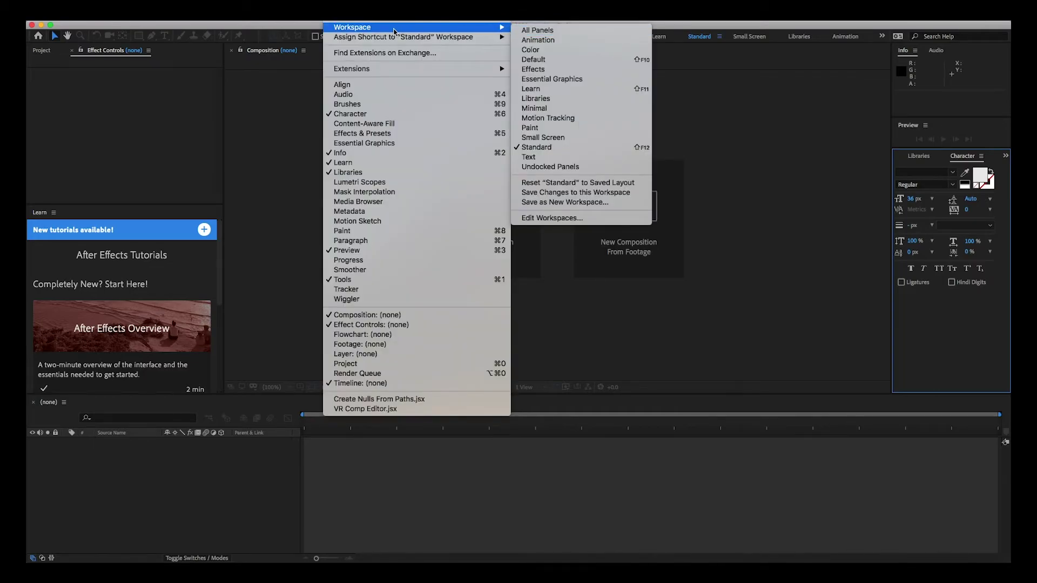
mouse_move(421, 28)
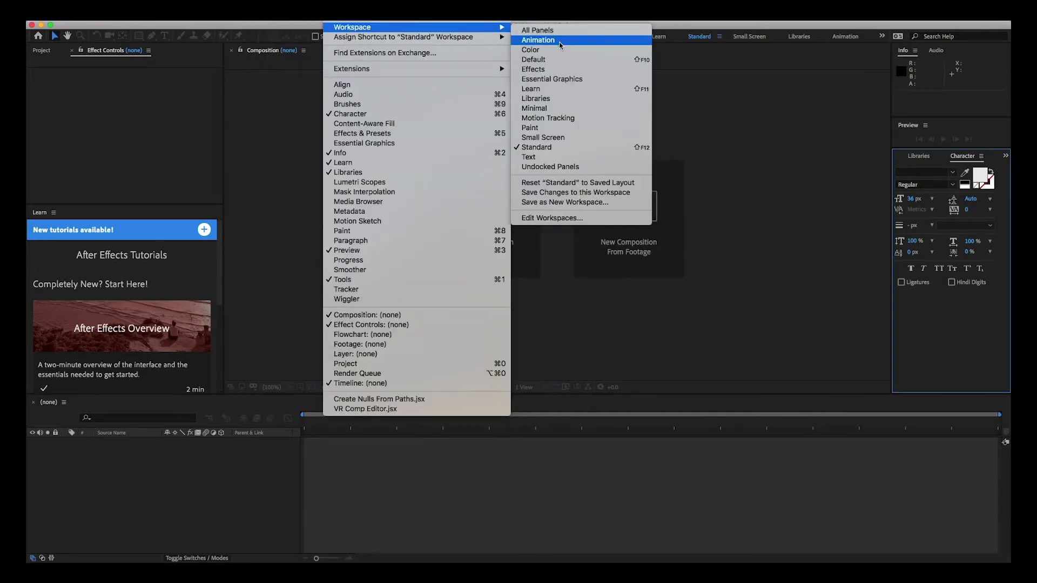
left_click(555, 204)
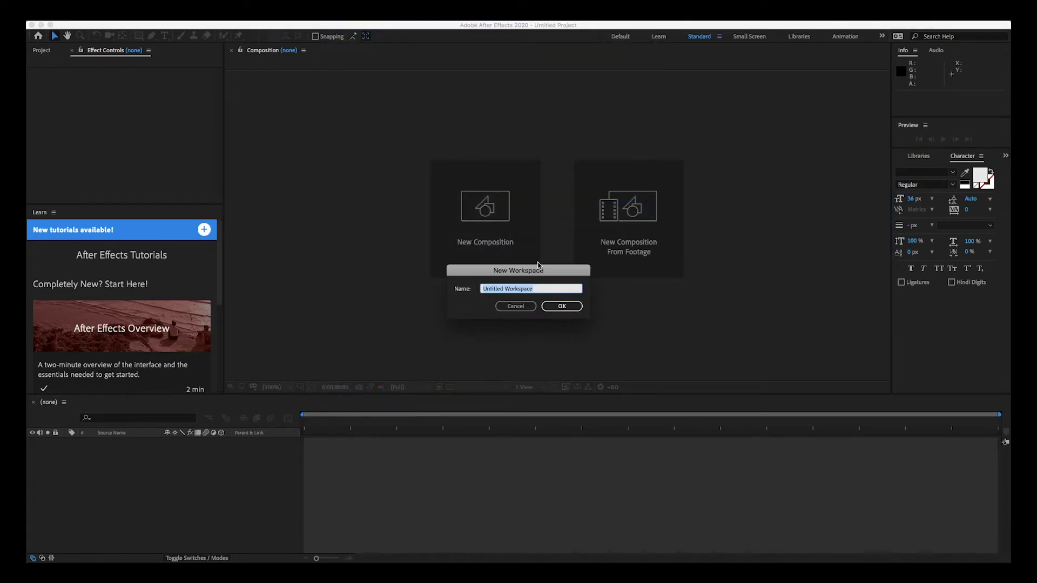
type("My")
left_click(578, 306)
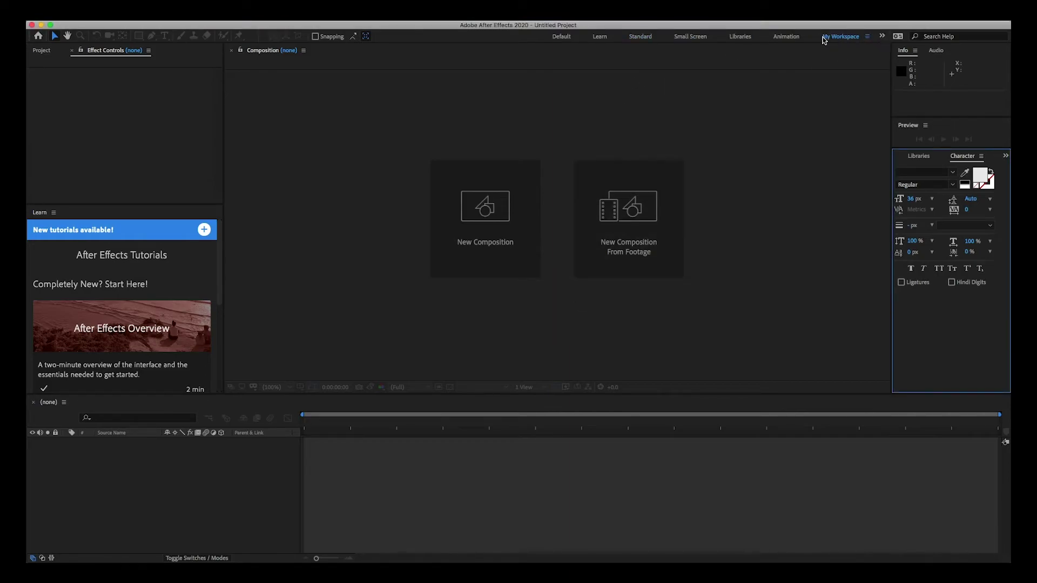
left_click(883, 37)
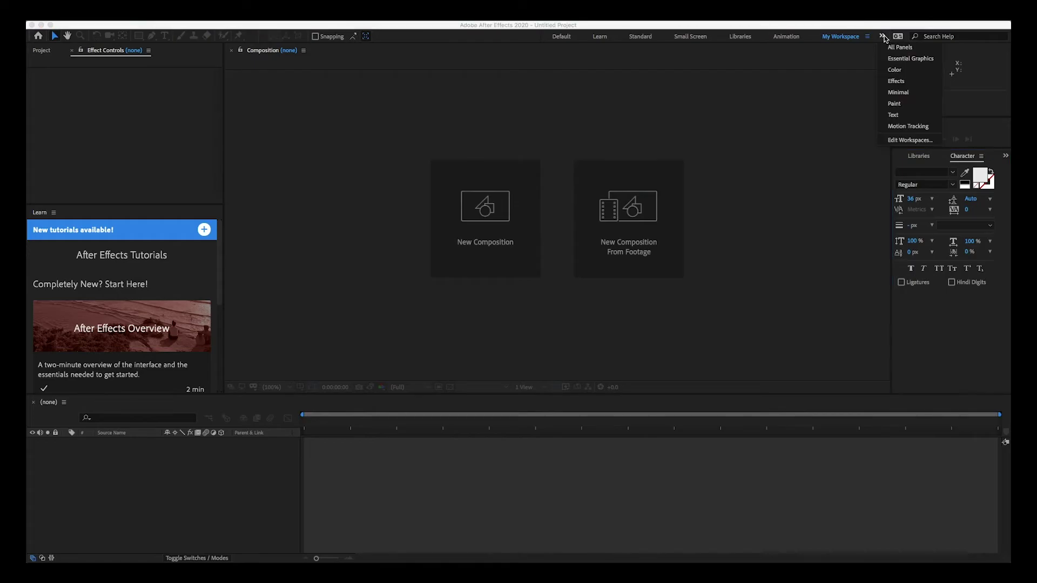
left_click(895, 115)
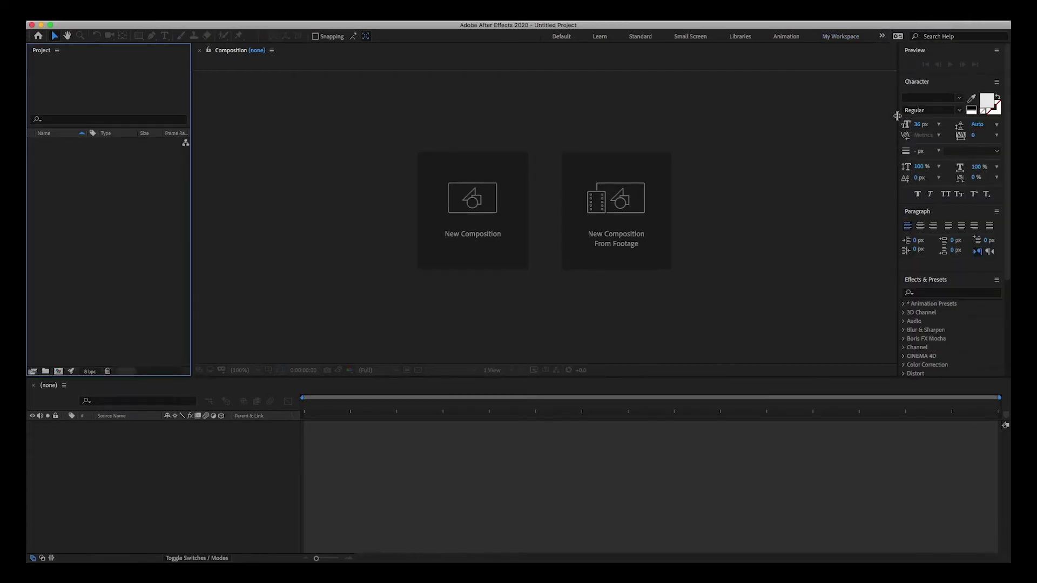
left_click(881, 36)
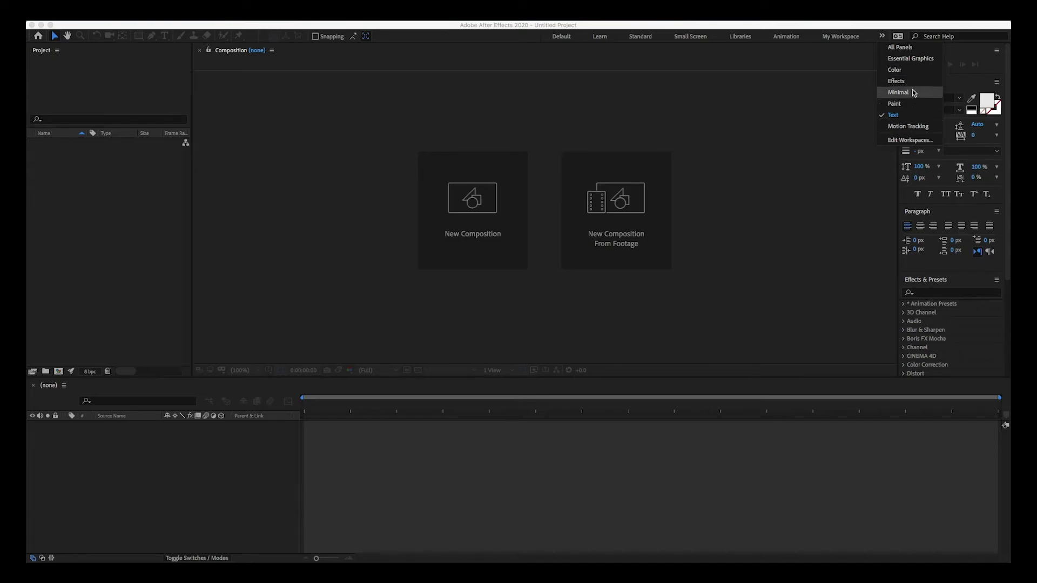
left_click(898, 92)
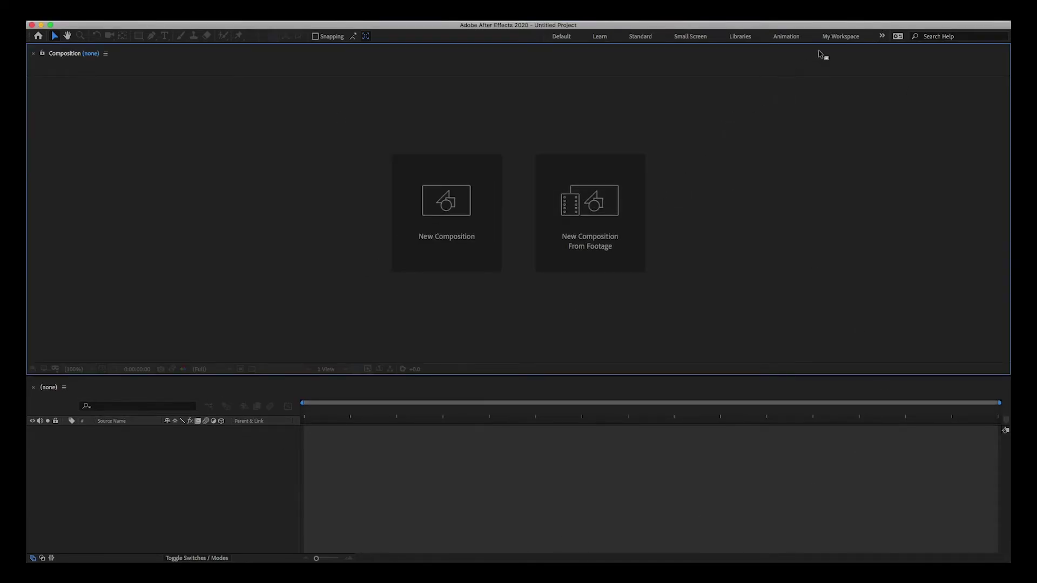
left_click(838, 37)
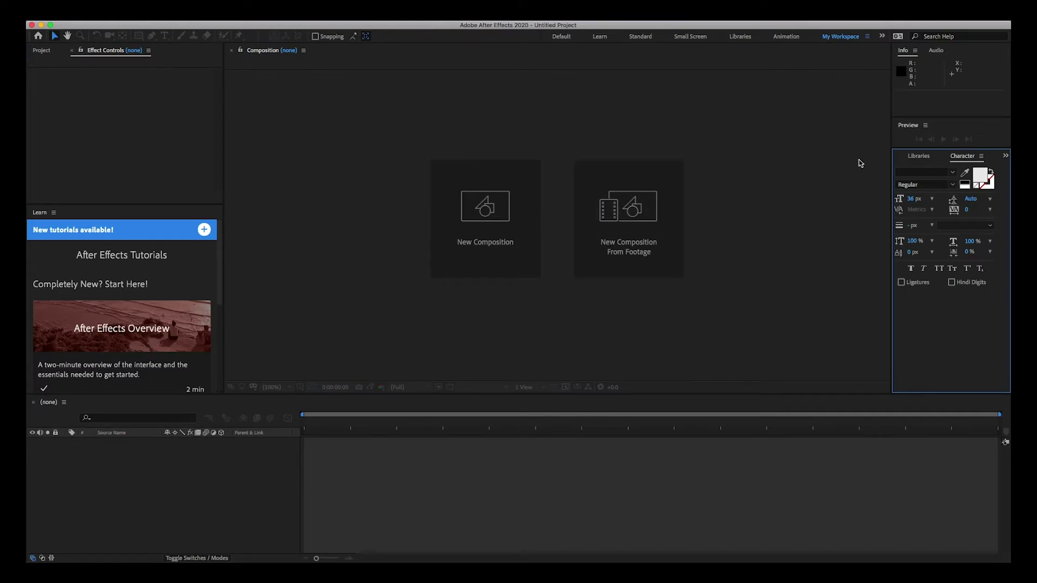
Step: Close the Learn panel and import Logo for Ae.ai as a composition retaining layer sizes
left_click(54, 214)
left_click(57, 222)
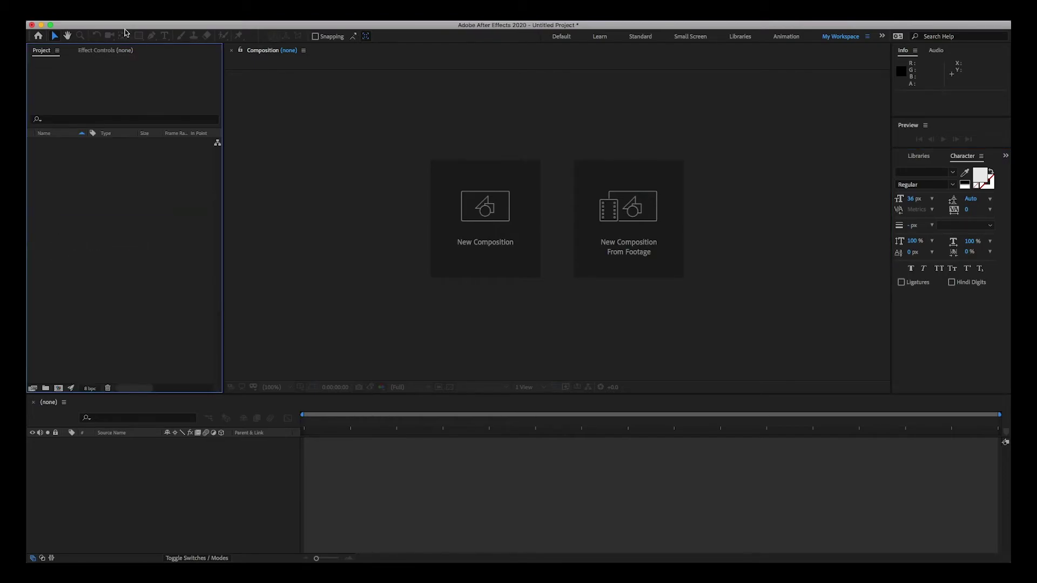
left_click(122, 12)
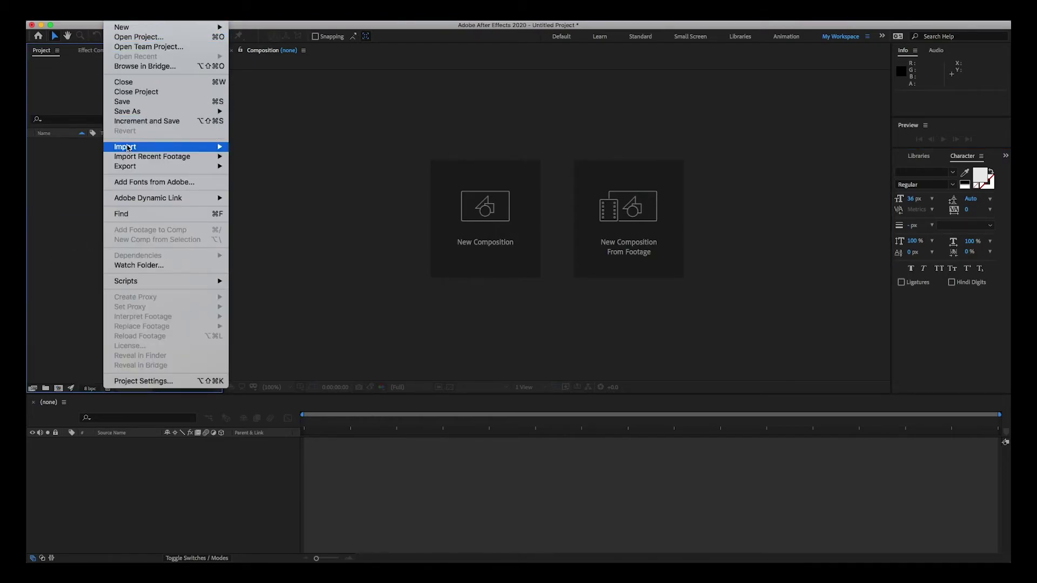
mouse_move(129, 146)
left_click(249, 148)
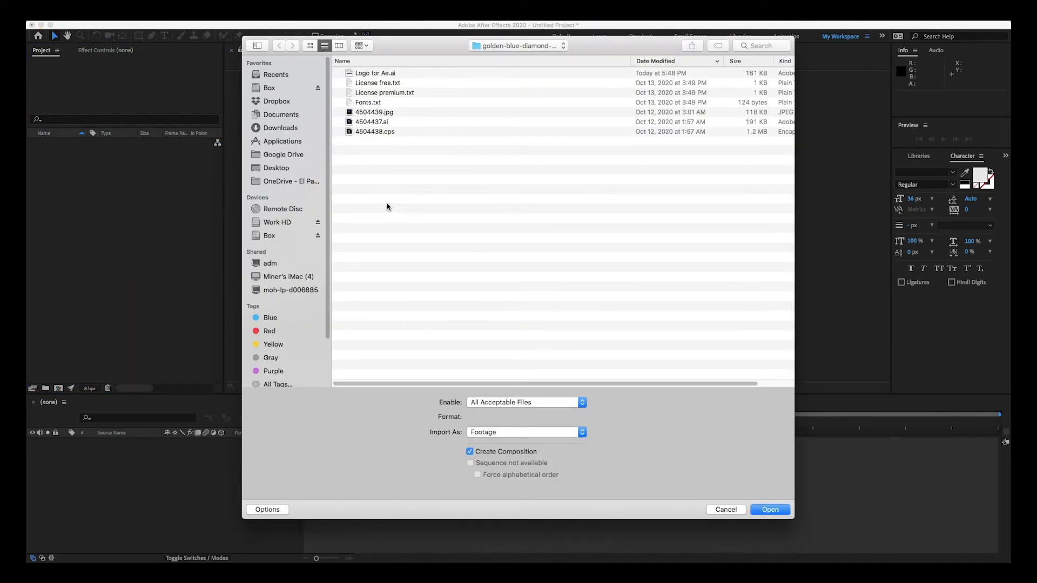
left_click(370, 74)
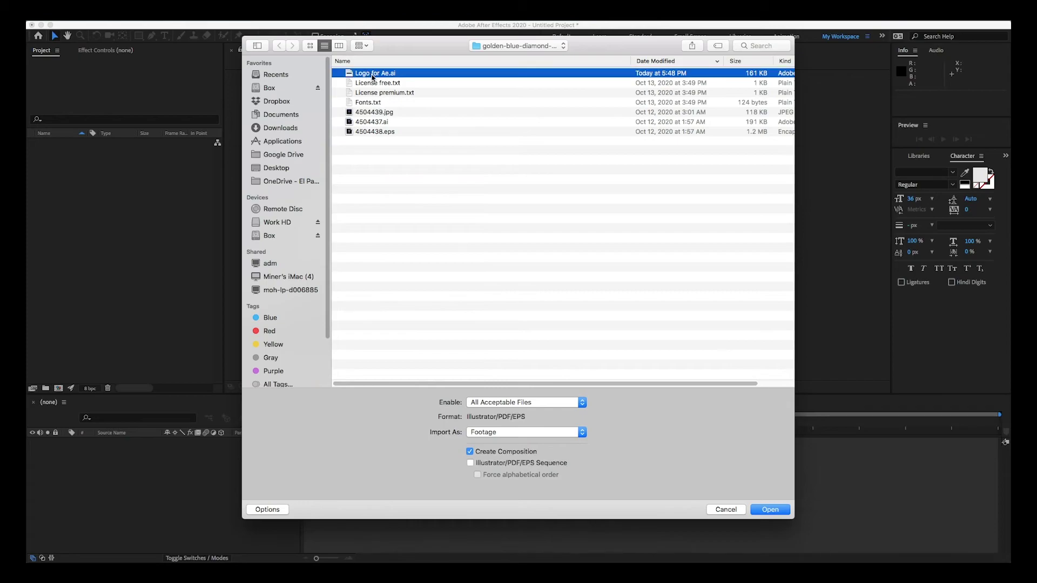
left_click(491, 432)
left_click(493, 441)
left_click(769, 509)
left_click(31, 153)
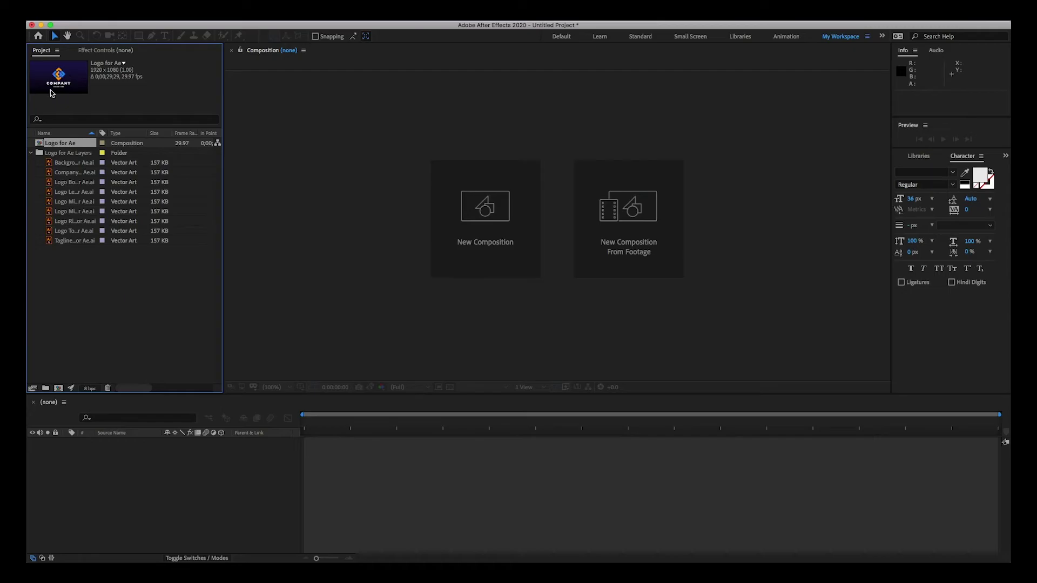
Step: Open the Logo for Ae composition and scrub the playhead back to the start
double_click(41, 145)
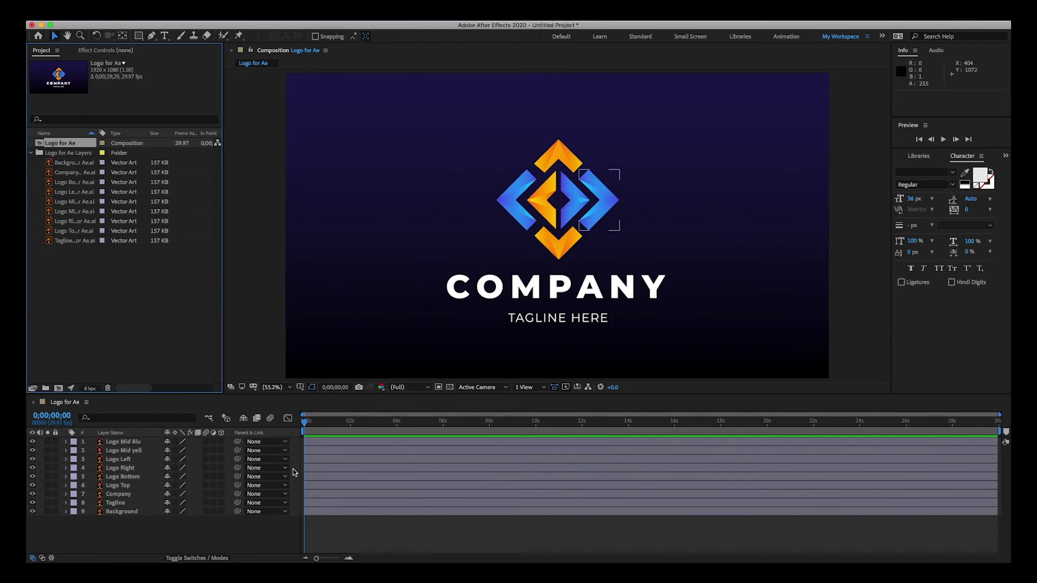
left_click(293, 469)
key("space")
left_click_drag(413, 425, 300, 430)
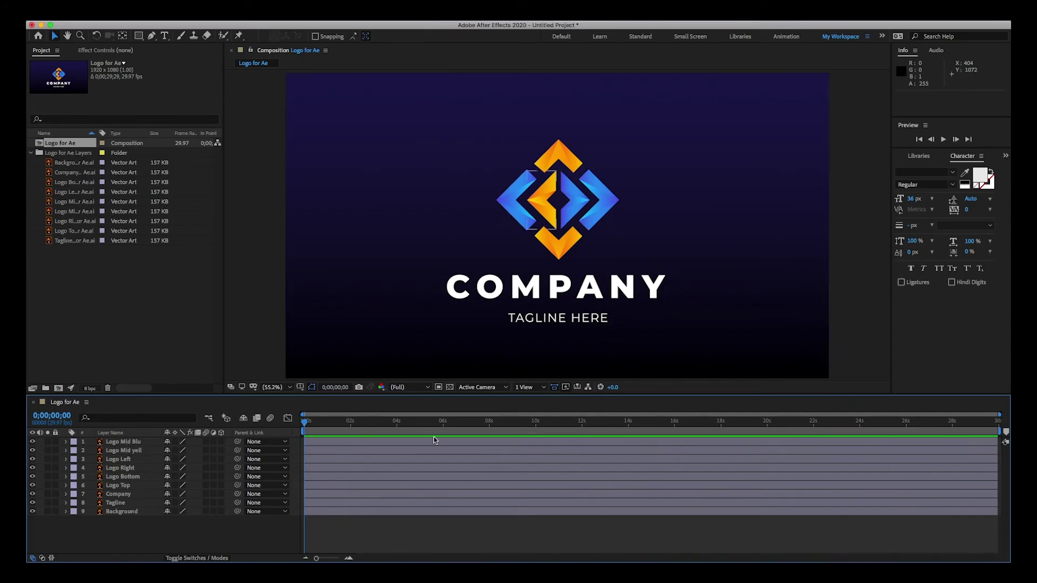
Step: Move the Logo Top layer and undo it, then toggle the title/action-safe guides on and off
left_click_drag(552, 160, 678, 106)
key("ctrl+z")
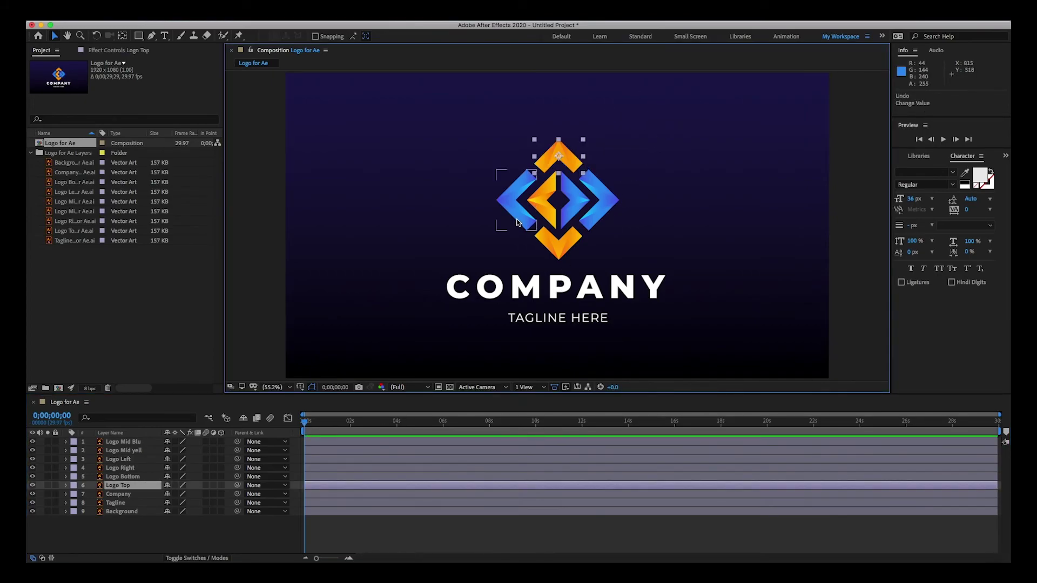
key("apostrophe")
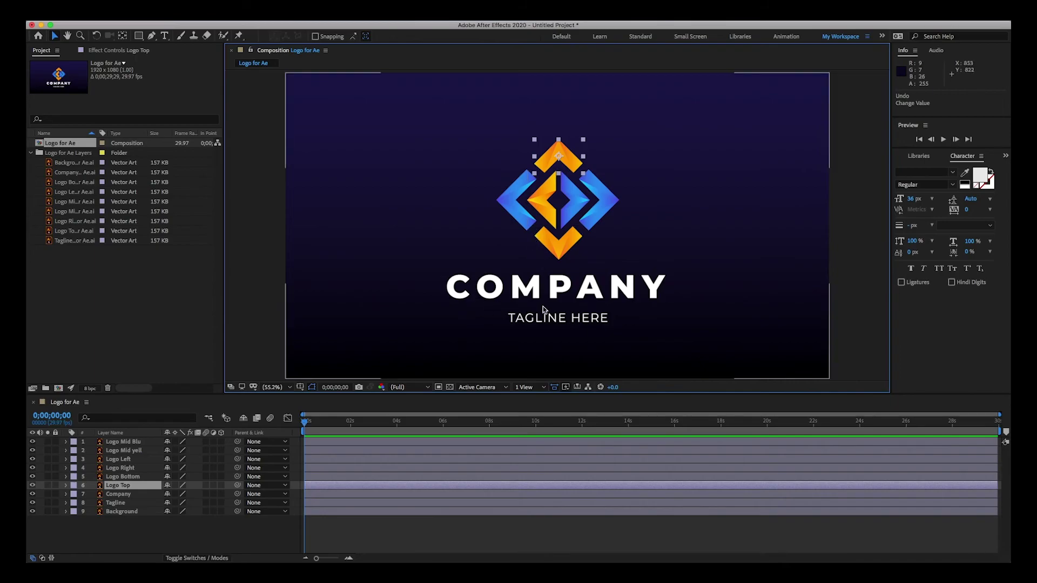
key("apostrophe")
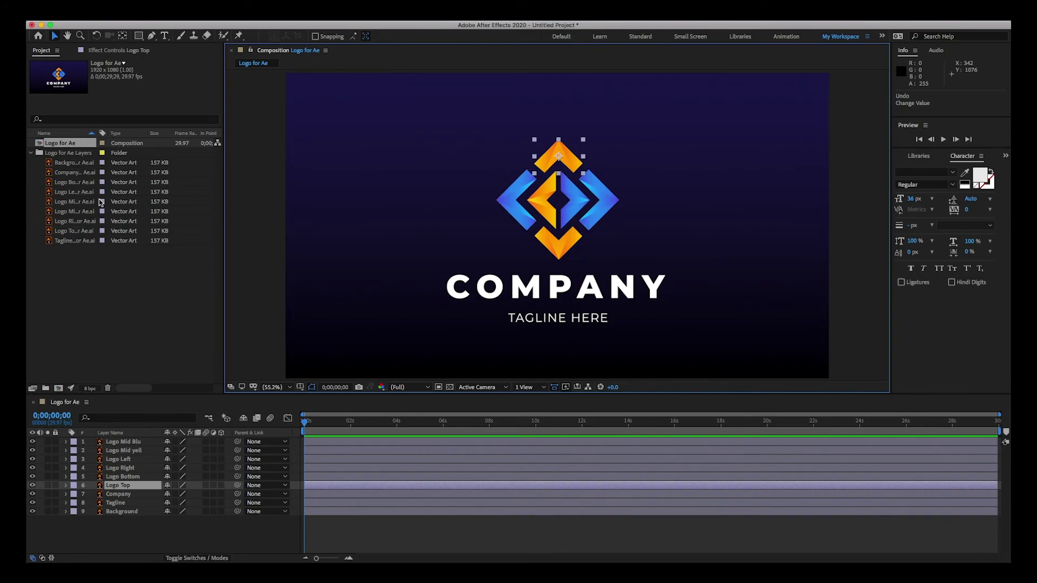
Step: Check Logo Top's effect controls, show Effects & Presets instead of Character, then select Logo Left and Company
left_click(109, 51)
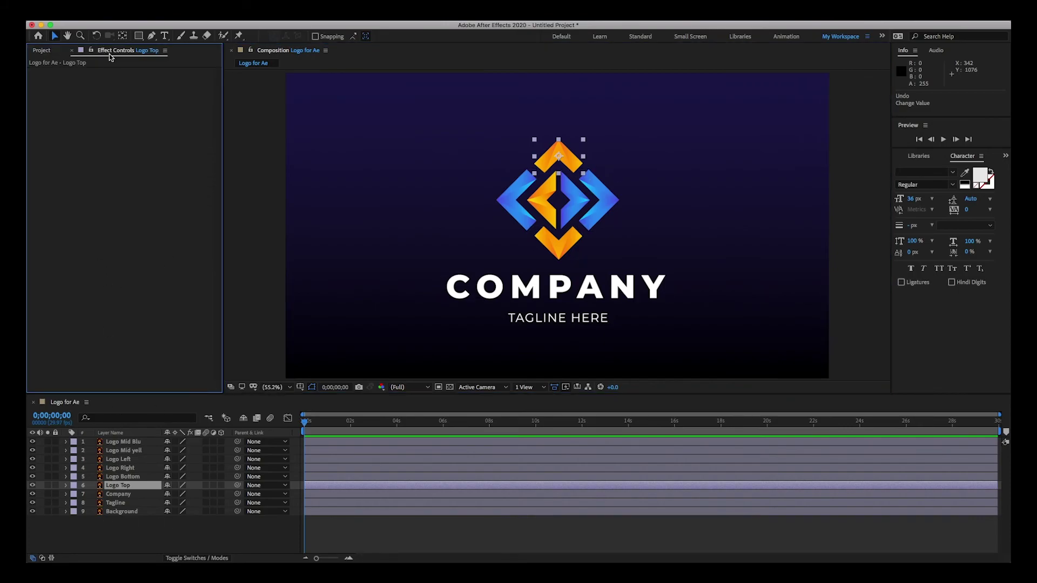
left_click(42, 50)
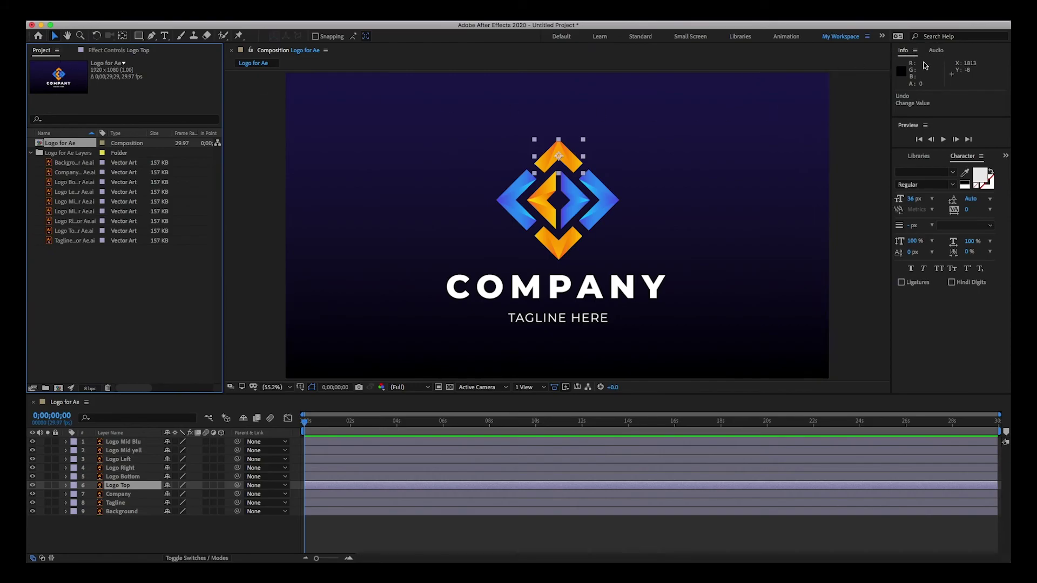
left_click(1006, 159)
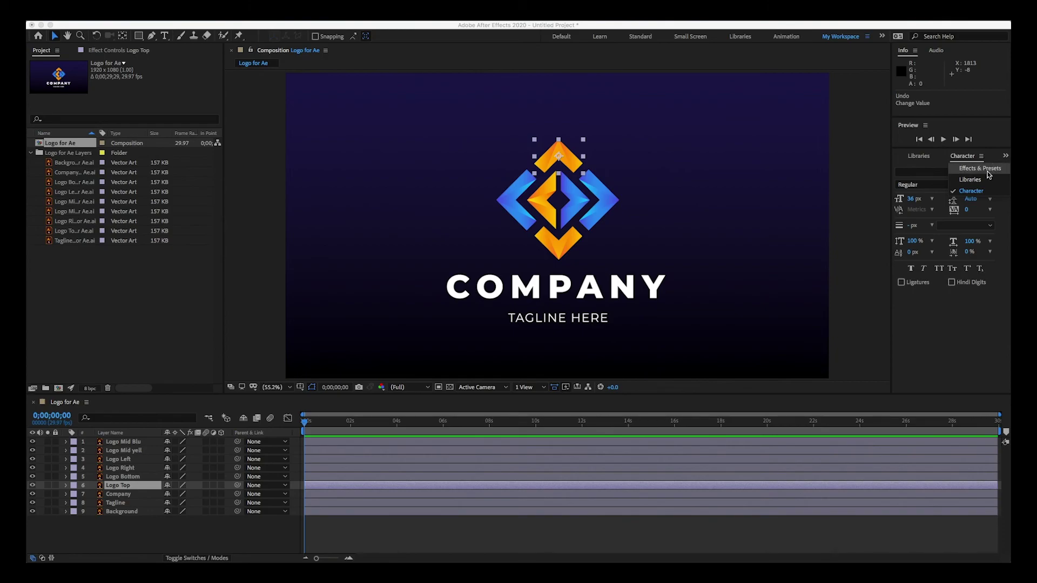
left_click(988, 174)
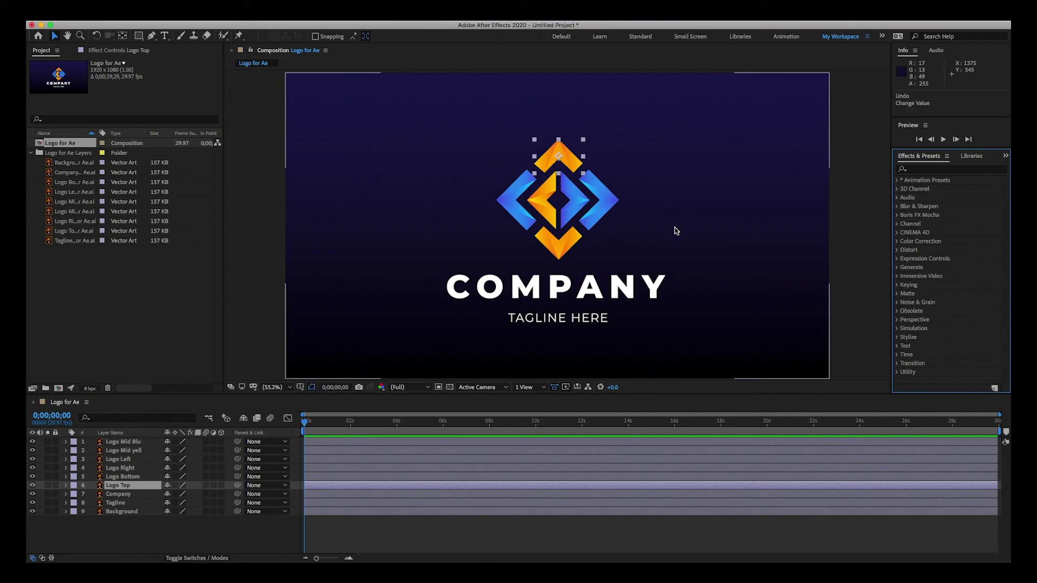
left_click(513, 201)
left_click(611, 292)
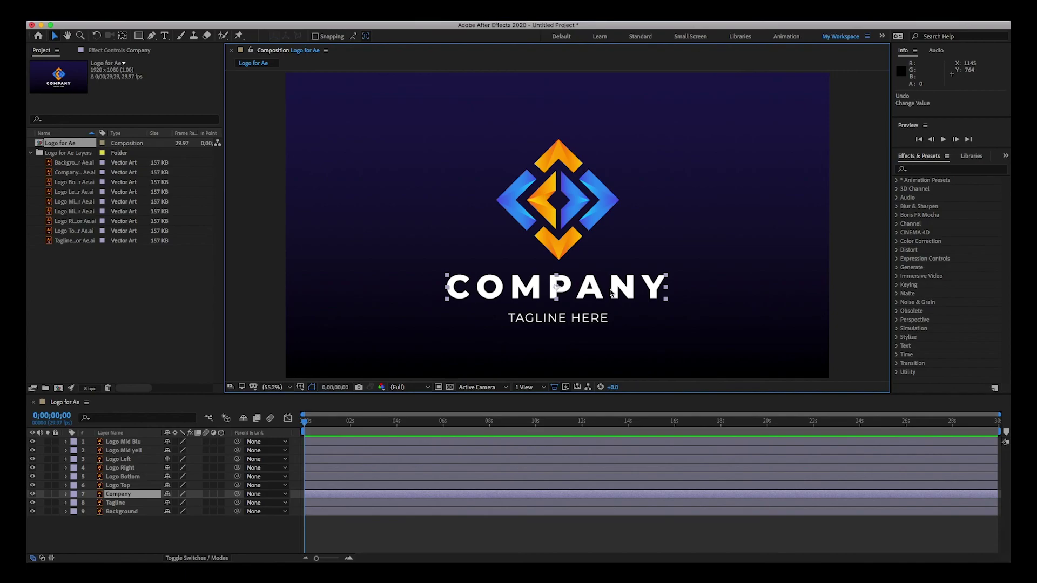